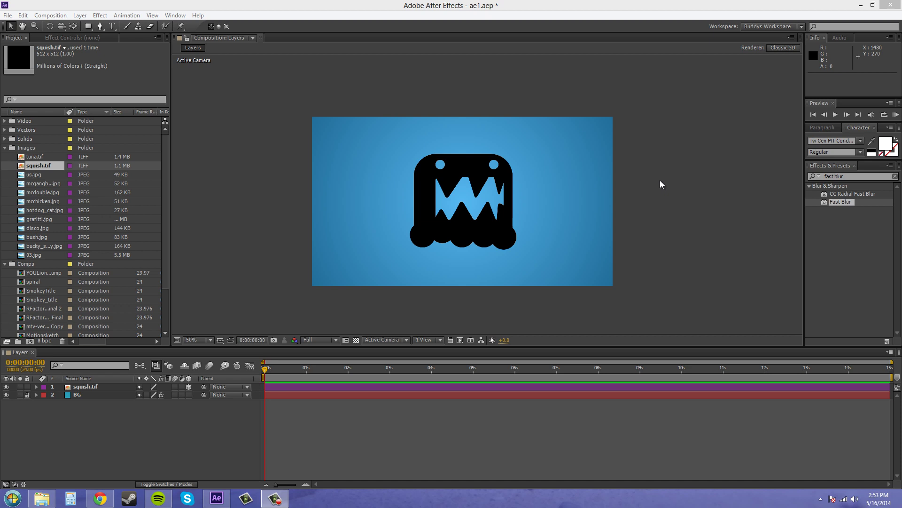
Clear the 'fast blur' Effects & Presets search, then select and deselect the squish monster layer
click(895, 176)
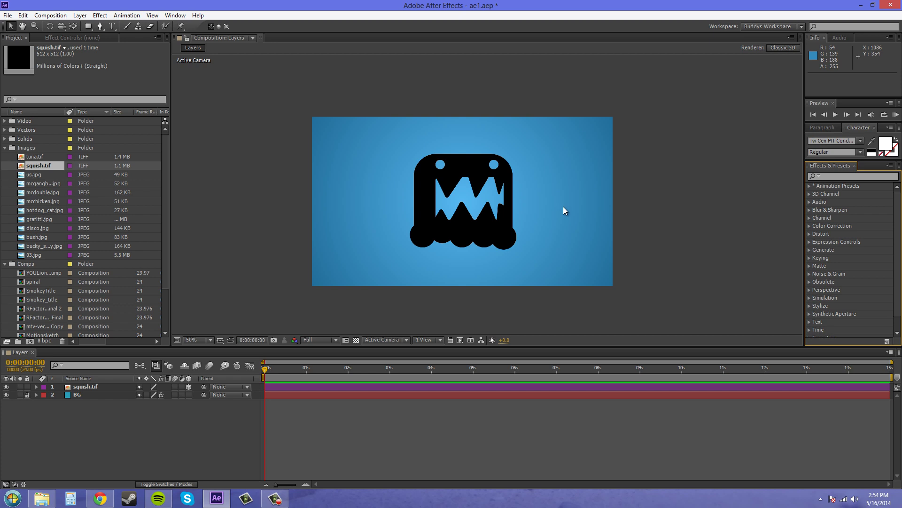
click(497, 221)
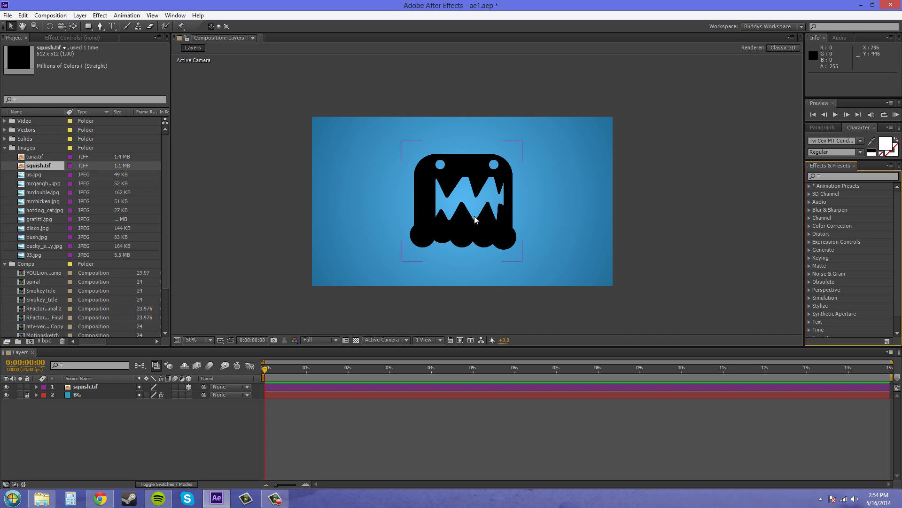
click(359, 193)
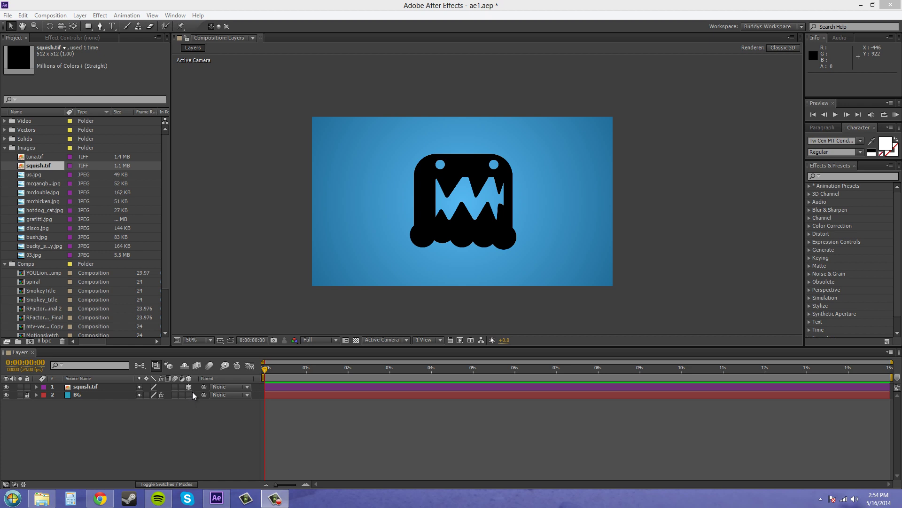
Create a new camera layer named MainCamera from the Layer > New menu
click(253, 91)
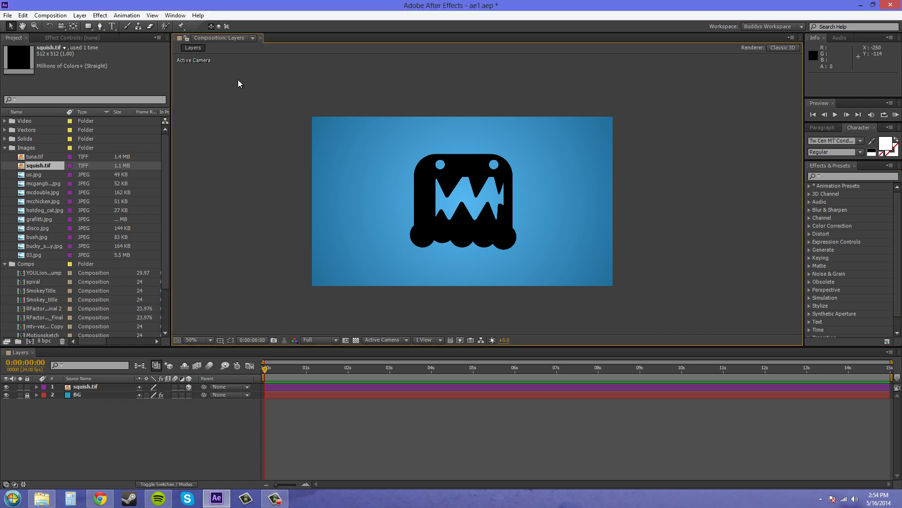
click(79, 17)
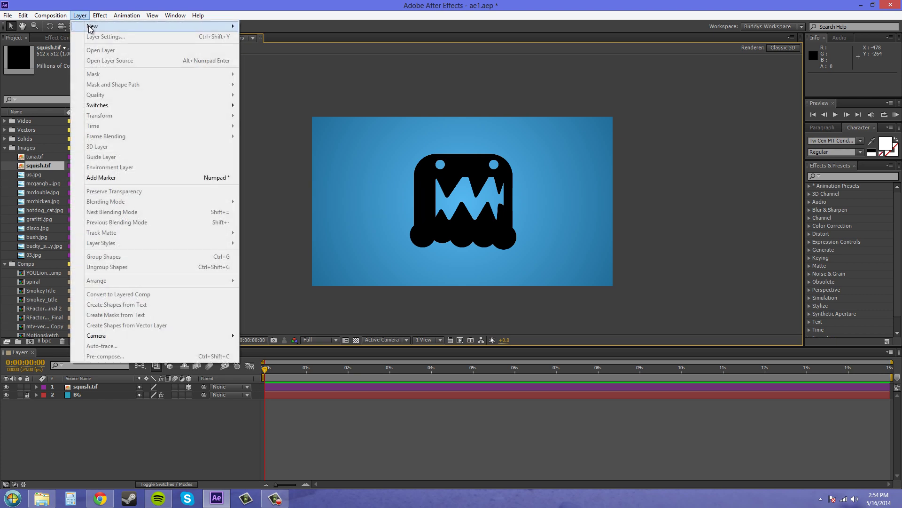
mouse_move(109, 27)
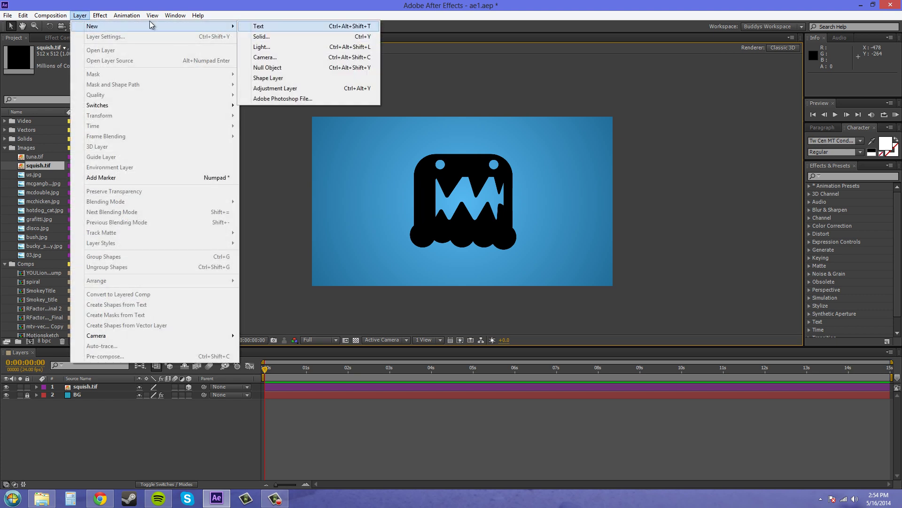
mouse_move(150, 28)
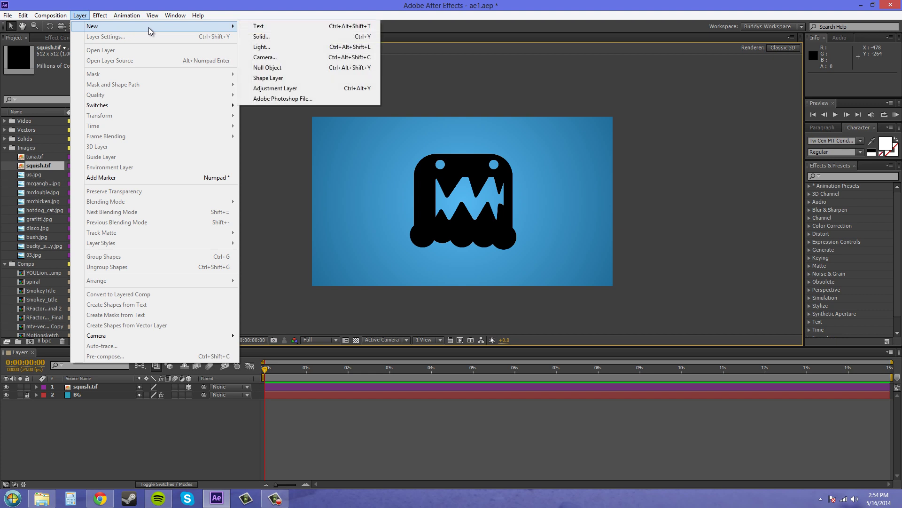
click(269, 57)
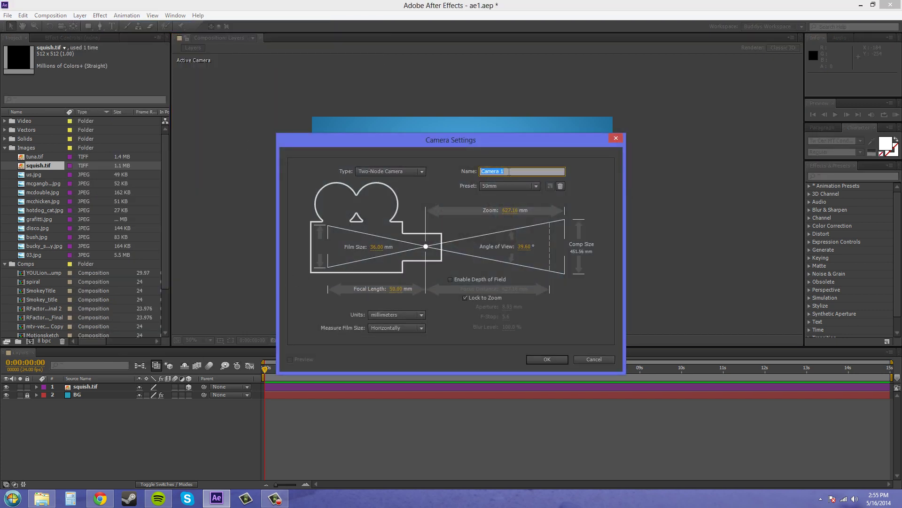
text(MainCamera)
click(547, 358)
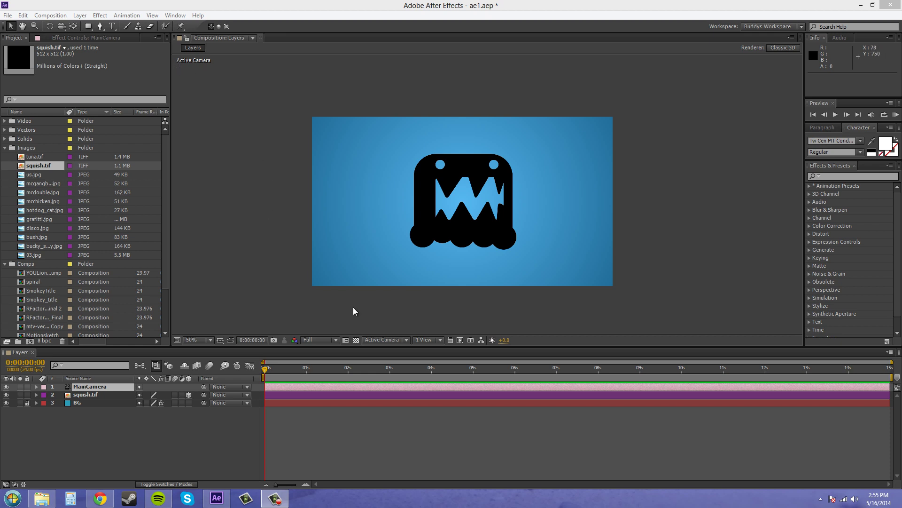
Switch the viewer's 3D view from Active Camera to MainCamera
click(405, 340)
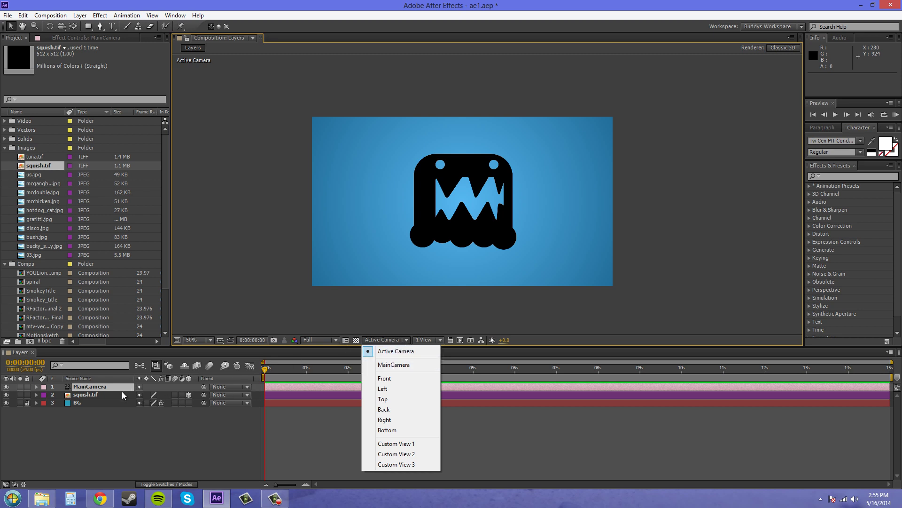
click(396, 367)
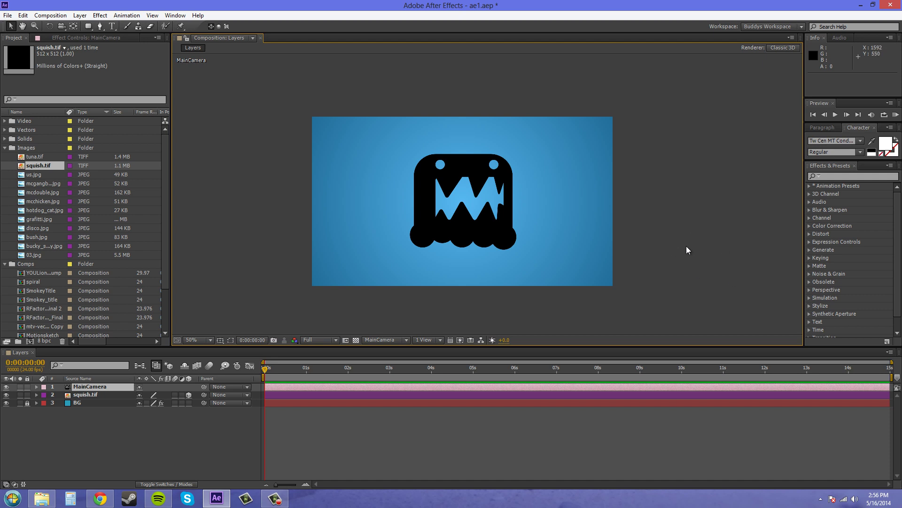
Use the 4 Views layout (Top, MainCamera, Front, Right) and select the squish.tif layer
click(432, 340)
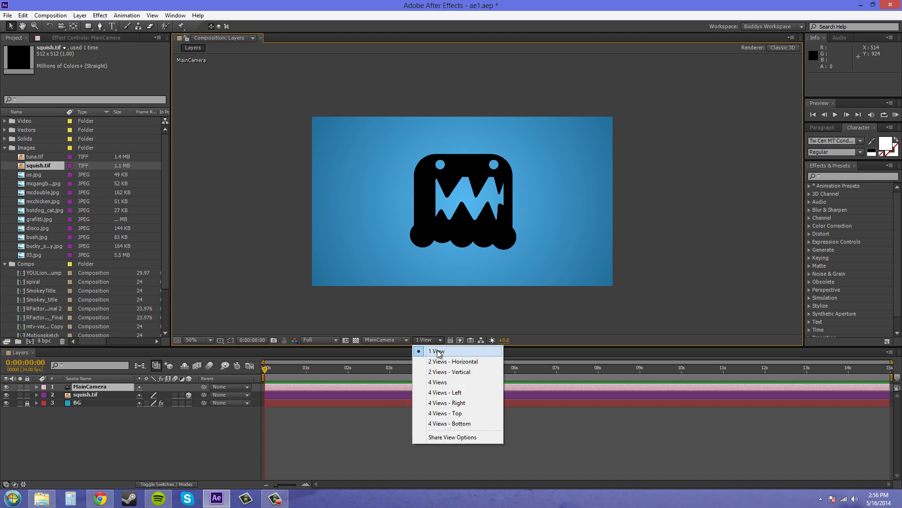
click(439, 382)
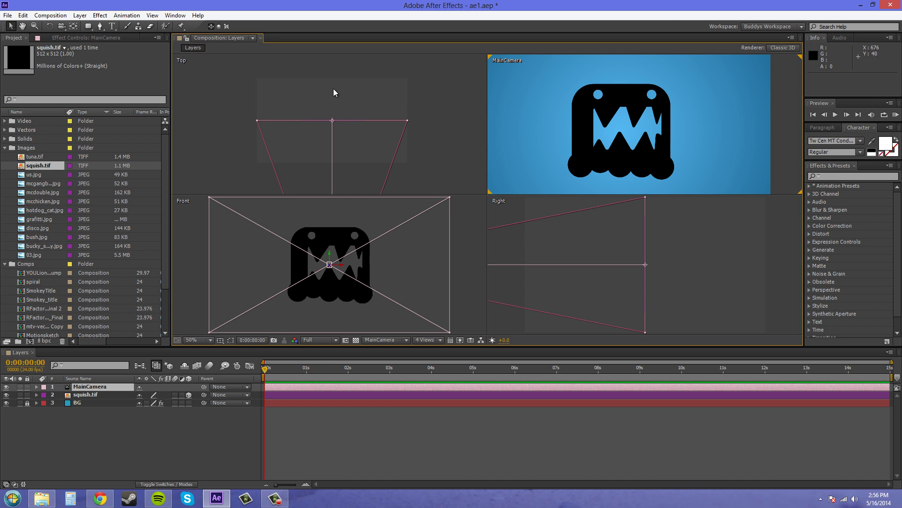
click(90, 395)
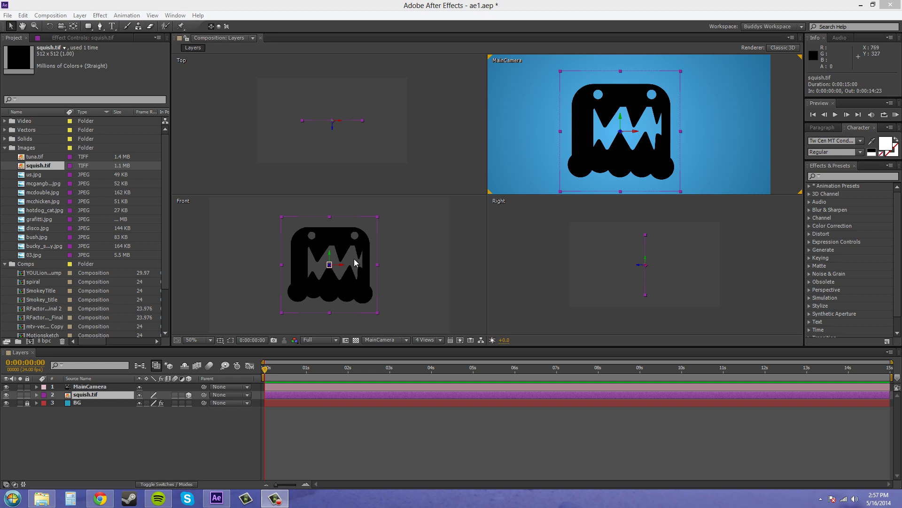
Change squish.tif's label colour from purple to Yellow, then select the MainCamera layer
click(91, 426)
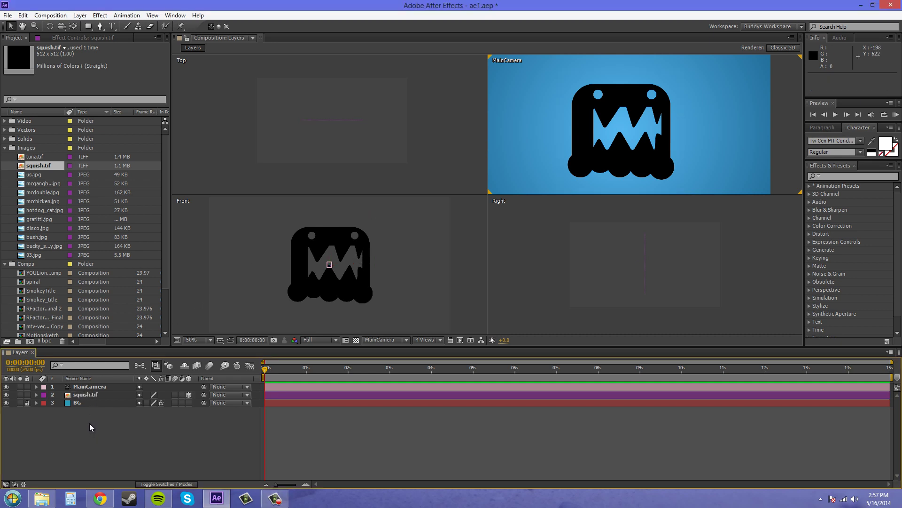
click(92, 395)
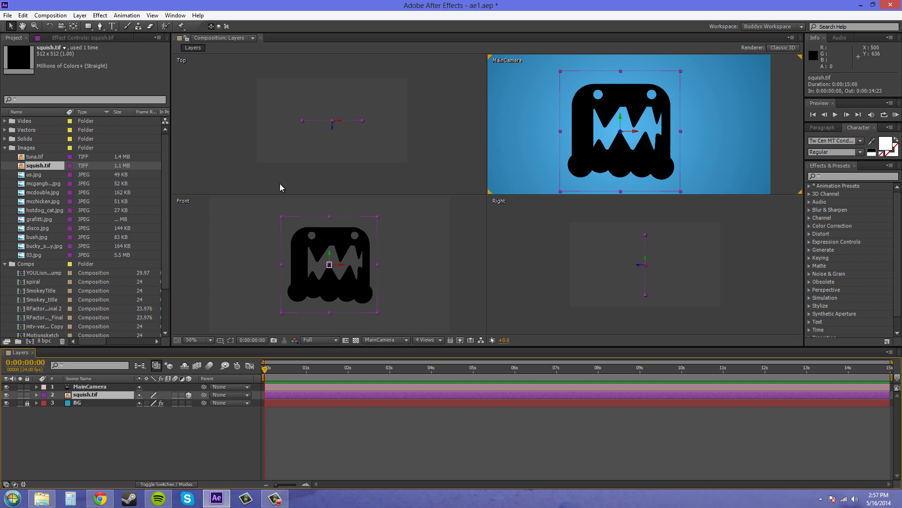
click(45, 394)
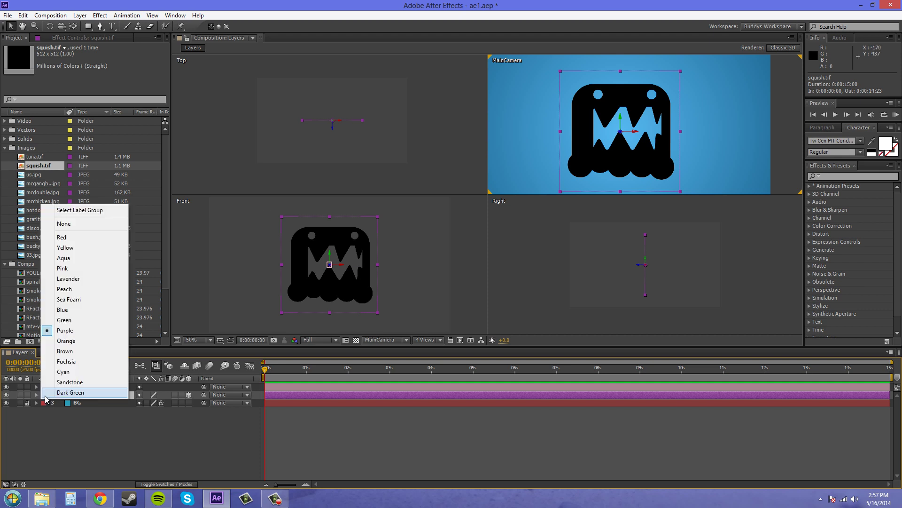
click(66, 248)
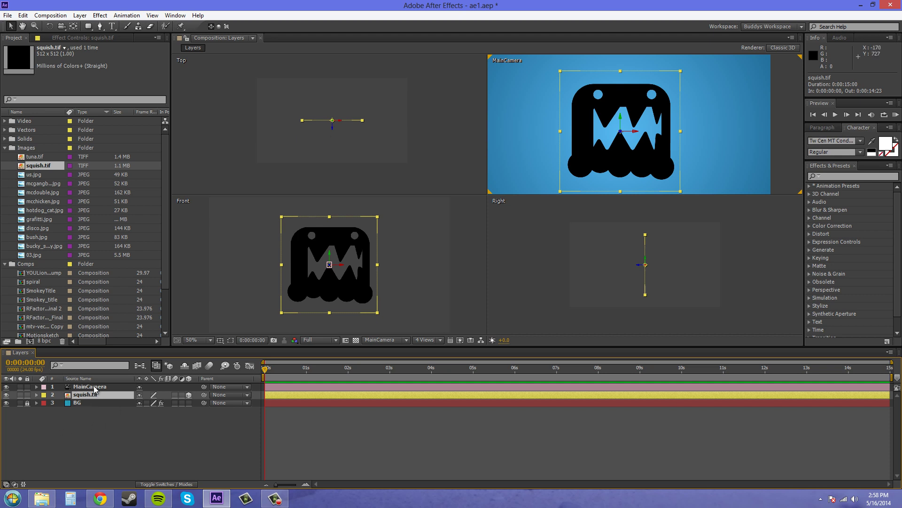
key(ctrl+Up)
key(F10)
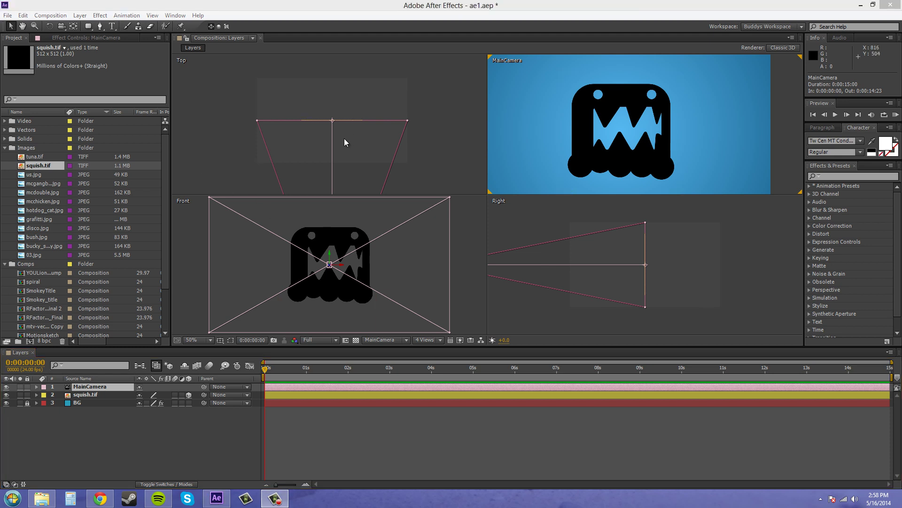
Adjust the monster's depth and keep squish.tif's Position at 564, 360, -184
click(92, 396)
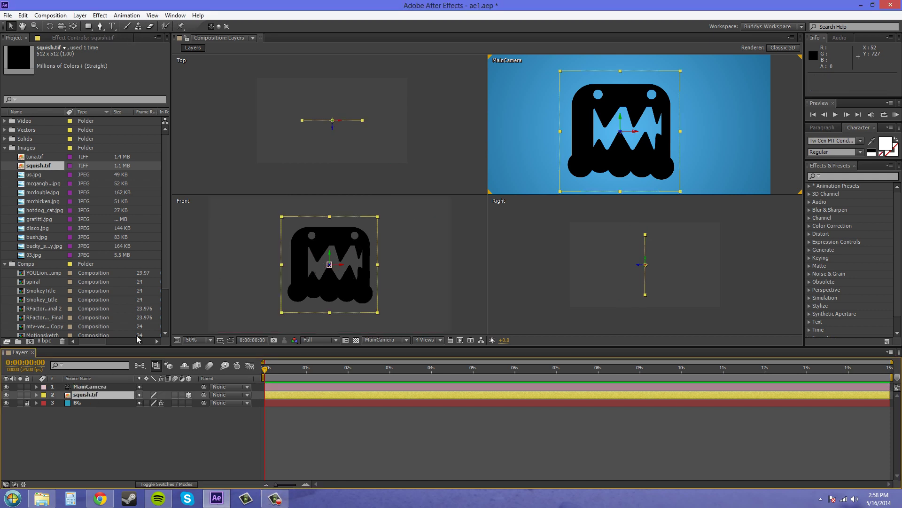
drag(333, 129, 338, 153)
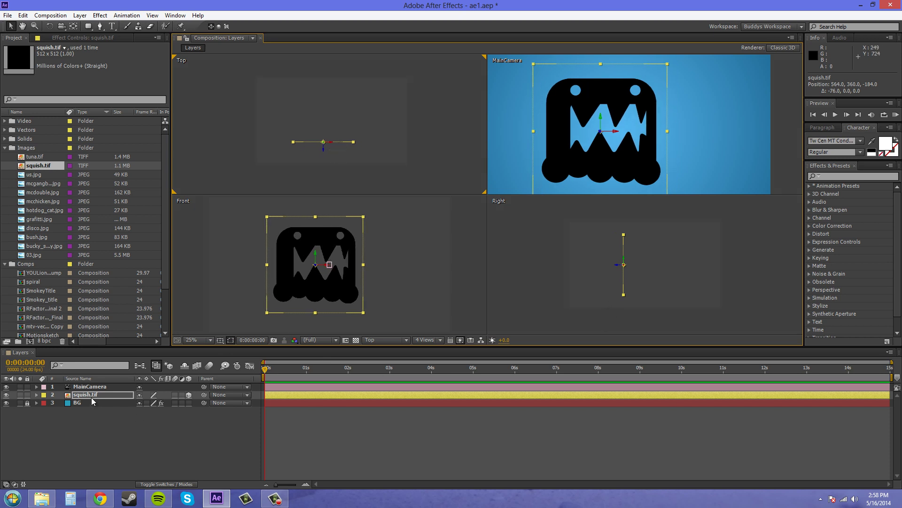
key(p)
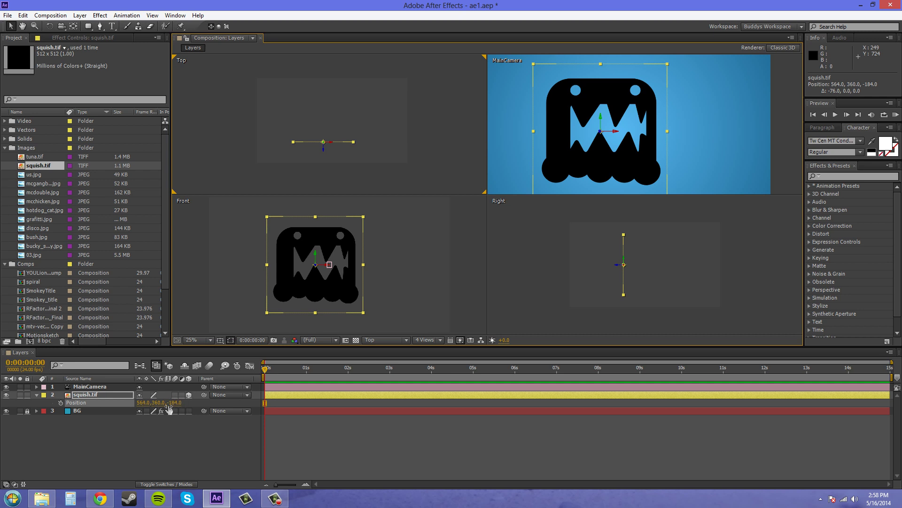
drag(178, 404, 199, 402)
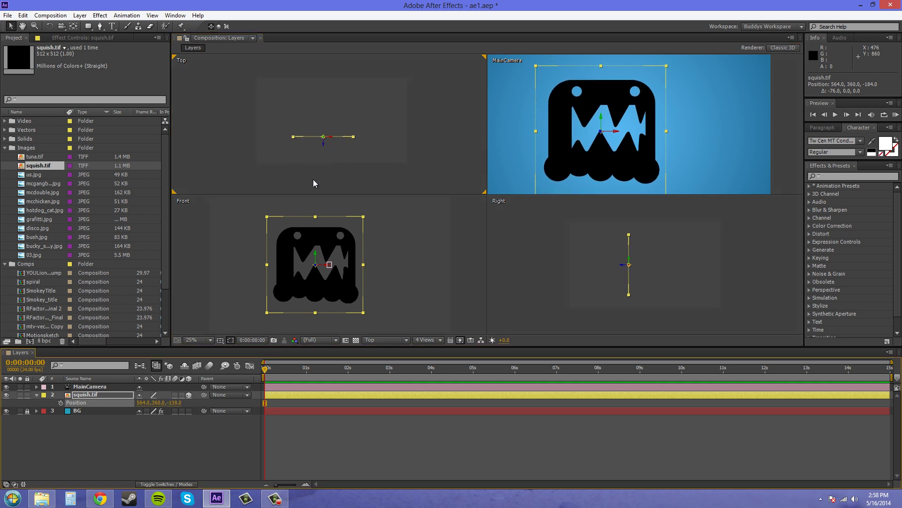
key(ctrl+z)
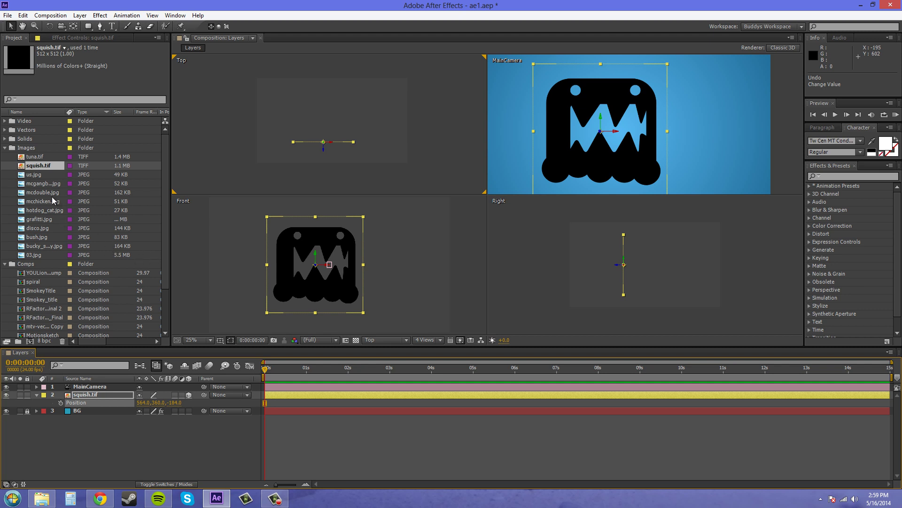
Preview the project images and add disco.jpg to the composition
click(47, 245)
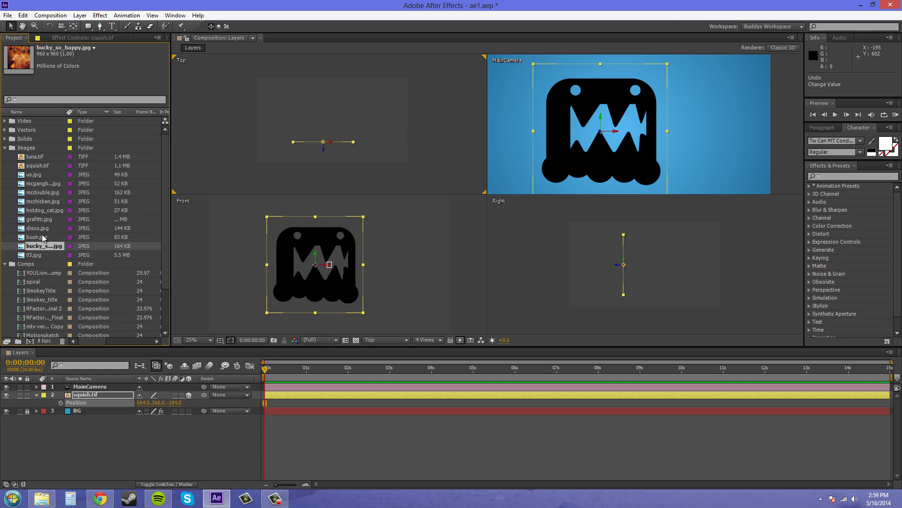
click(43, 237)
click(42, 228)
click(41, 220)
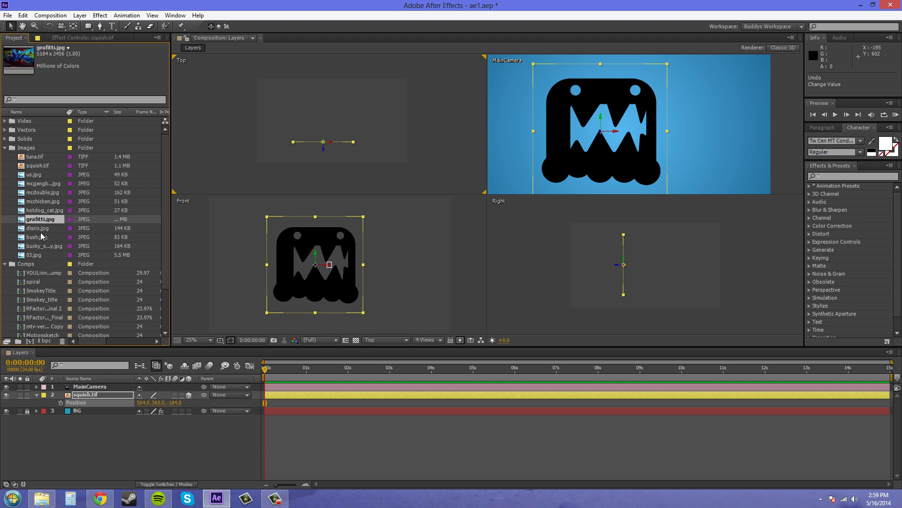
click(42, 237)
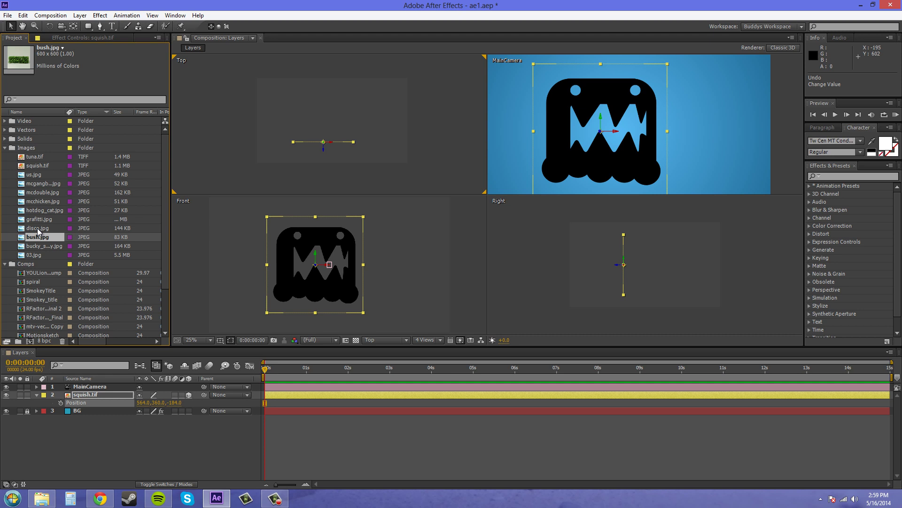
click(31, 229)
drag(29, 230, 695, 152)
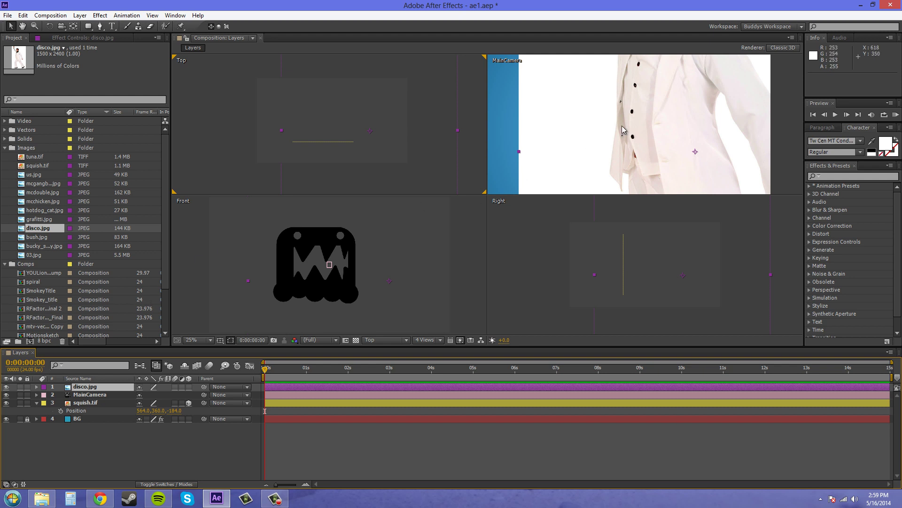
Scale disco.jpg to 36%, make it 3D, and move it behind the monster to 378, 446, 160
key(s)
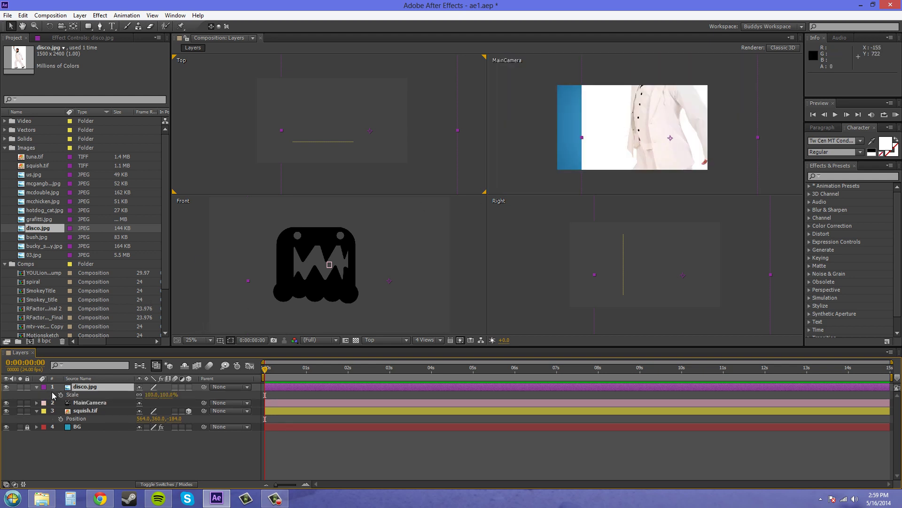
drag(171, 395, 137, 395)
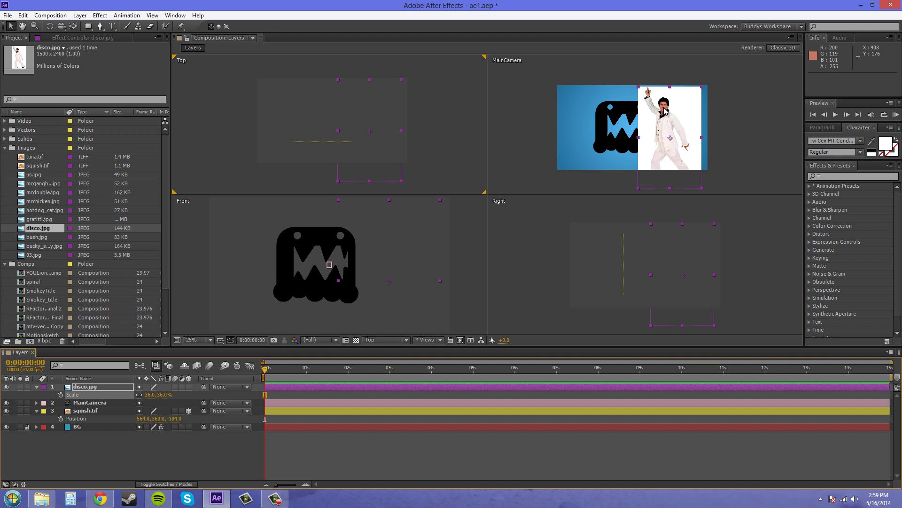
click(188, 387)
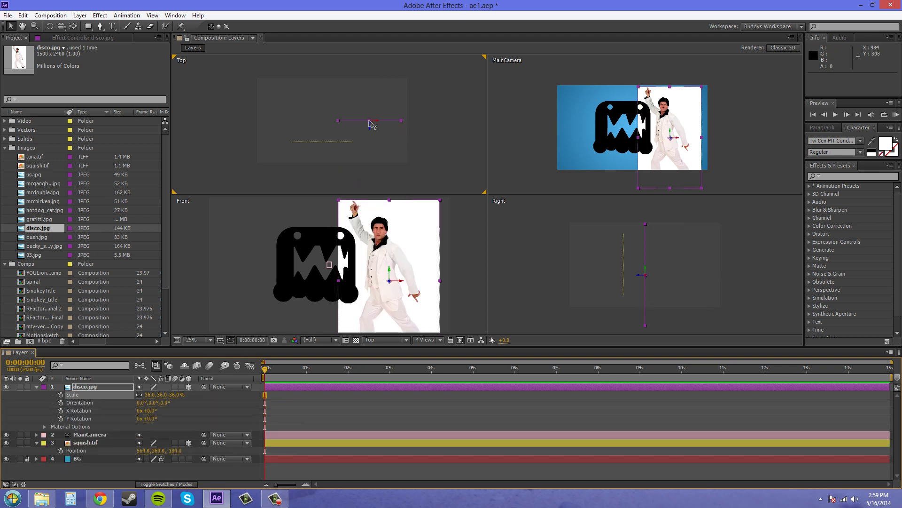
click(35, 392)
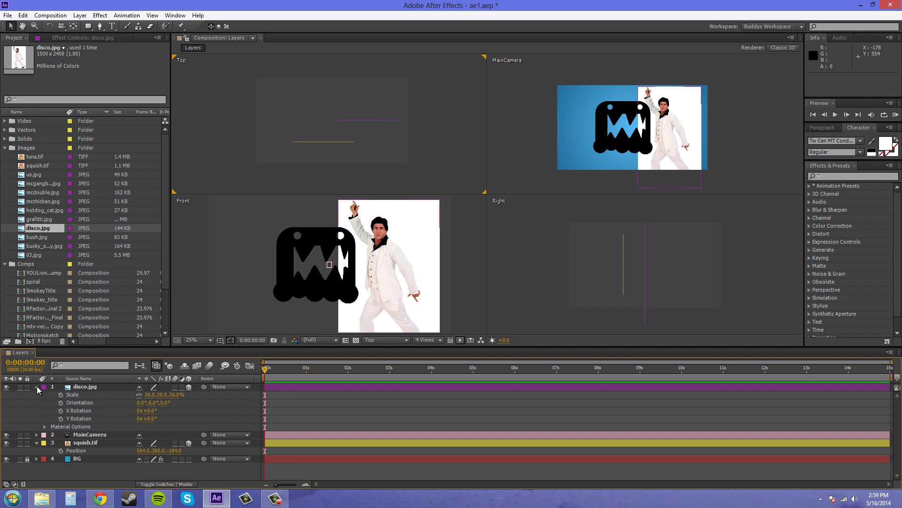
click(37, 387)
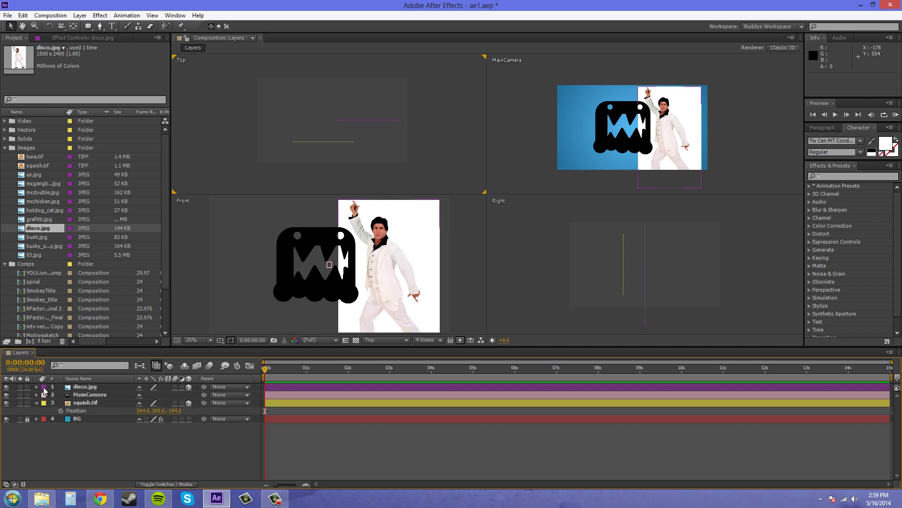
click(391, 121)
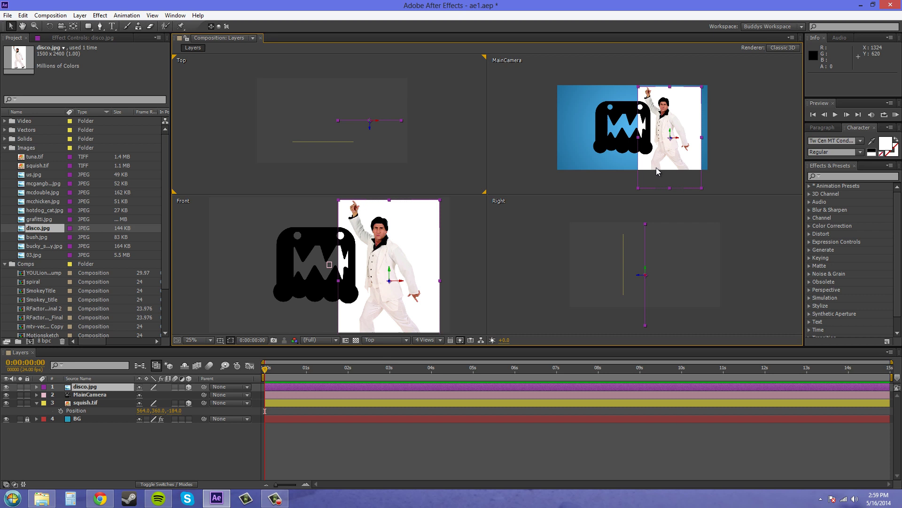
drag(371, 129, 306, 111)
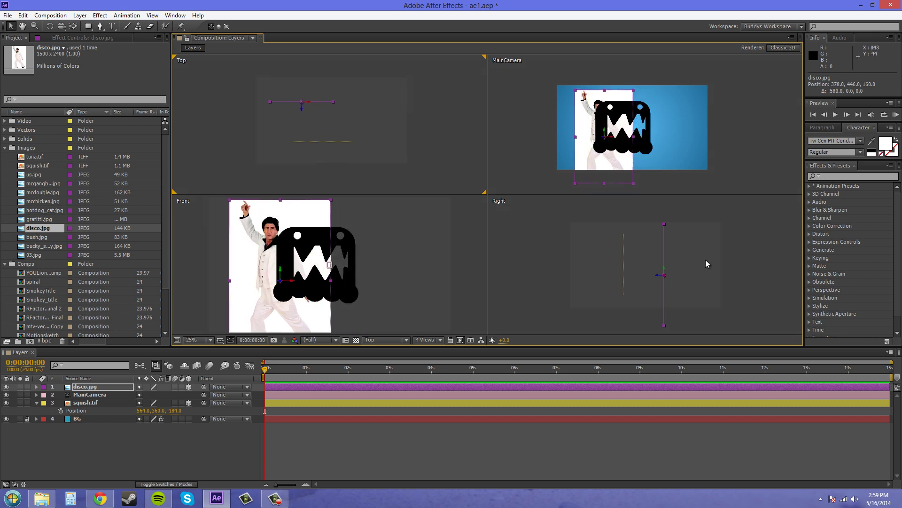
Show MainCamera in a single-view layout and zoom in on the viewer
click(379, 340)
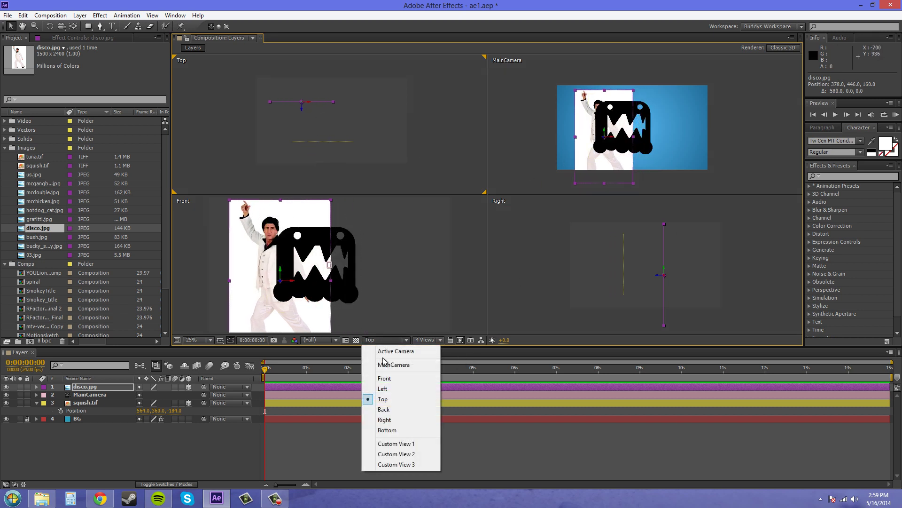
click(391, 363)
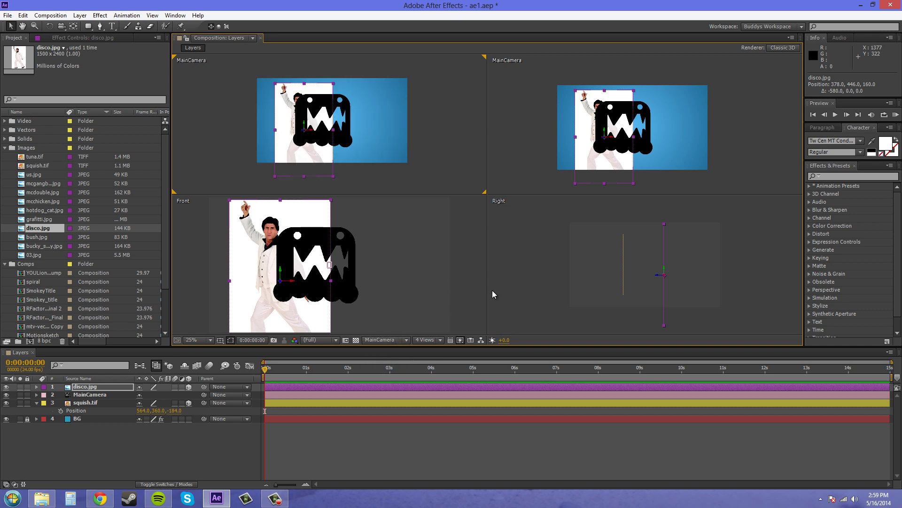
click(428, 339)
click(434, 351)
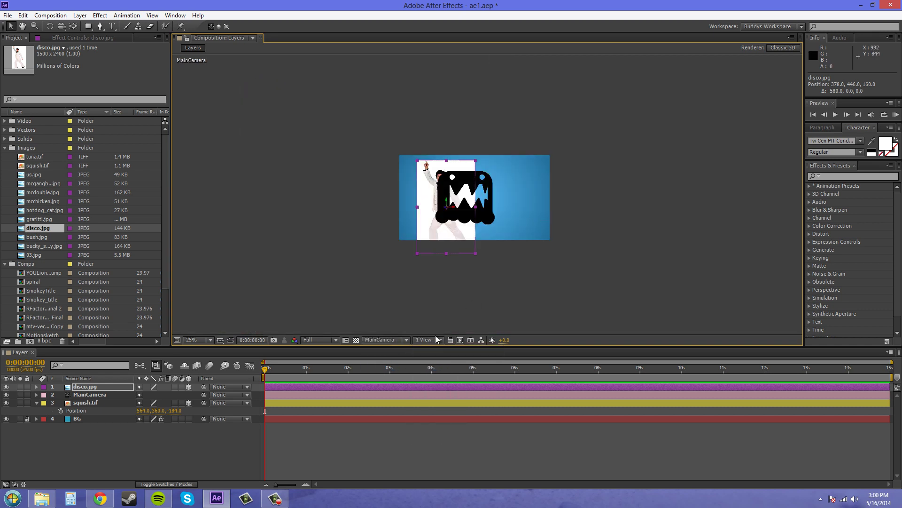
scroll(481, 253, up, 1)
scroll(484, 253, up, 1)
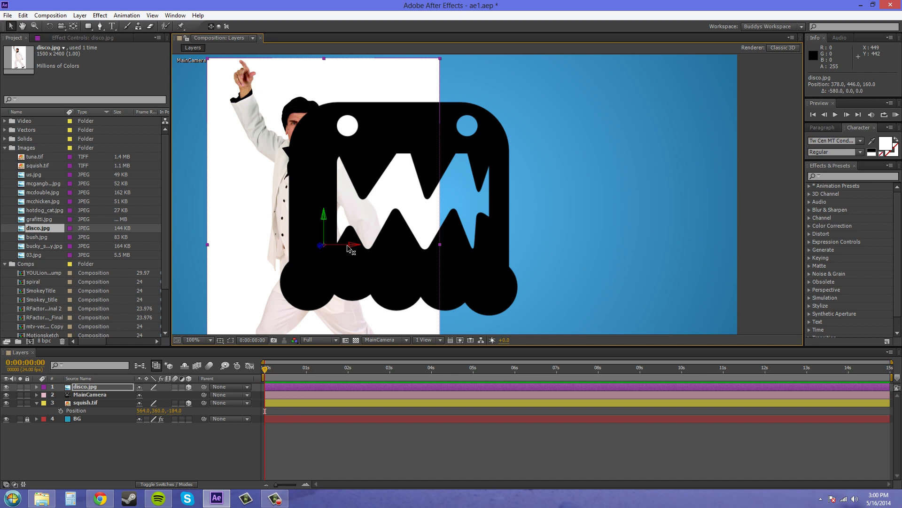
Push the disco photo further back, raise it, and place it right of the monster
drag(322, 246, 780, 245)
drag(362, 207, 376, 136)
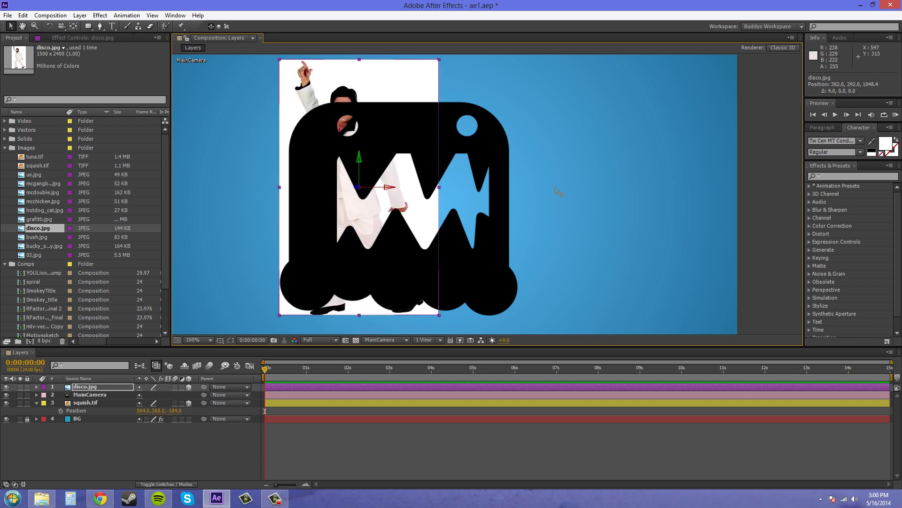
drag(393, 187, 709, 206)
key(comma)
key(comma)
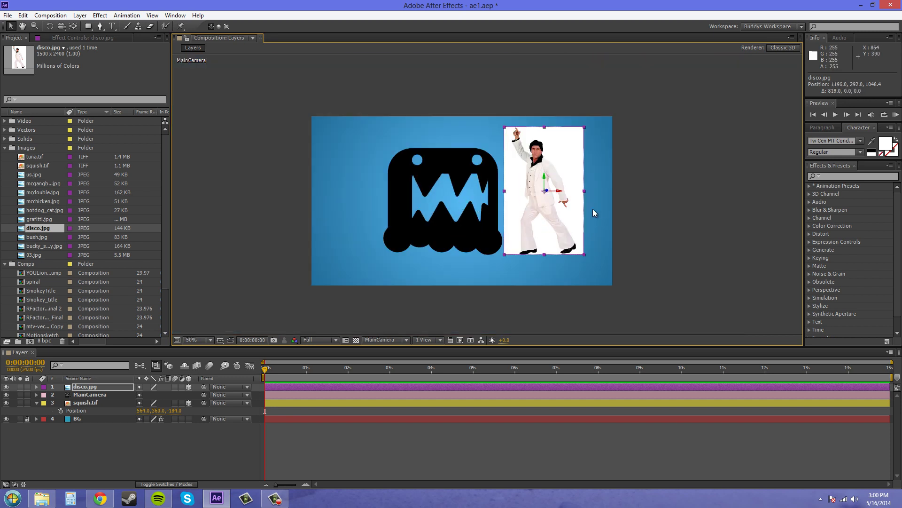
drag(561, 192, 585, 198)
click(643, 230)
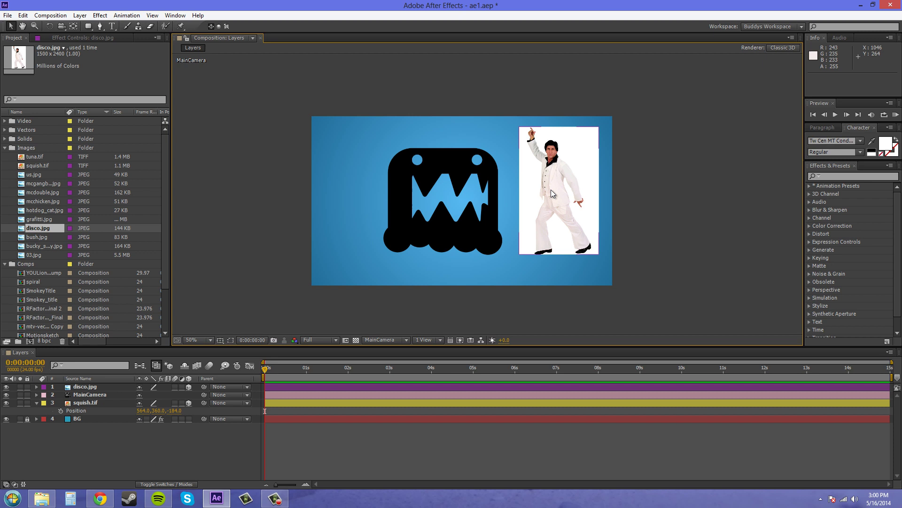
click(585, 197)
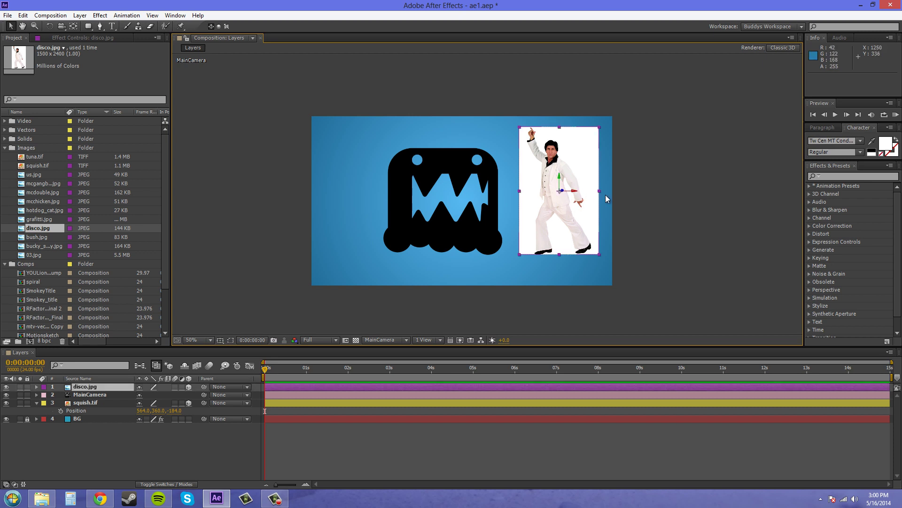
drag(577, 193, 583, 212)
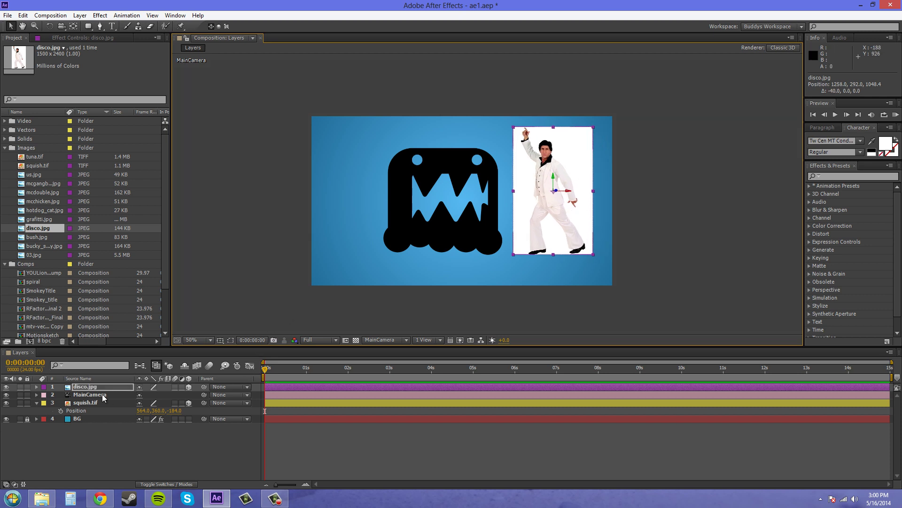
Scale the disco photo to 48% and move squish.tif left to X 482
key(s)
drag(173, 394, 174, 393)
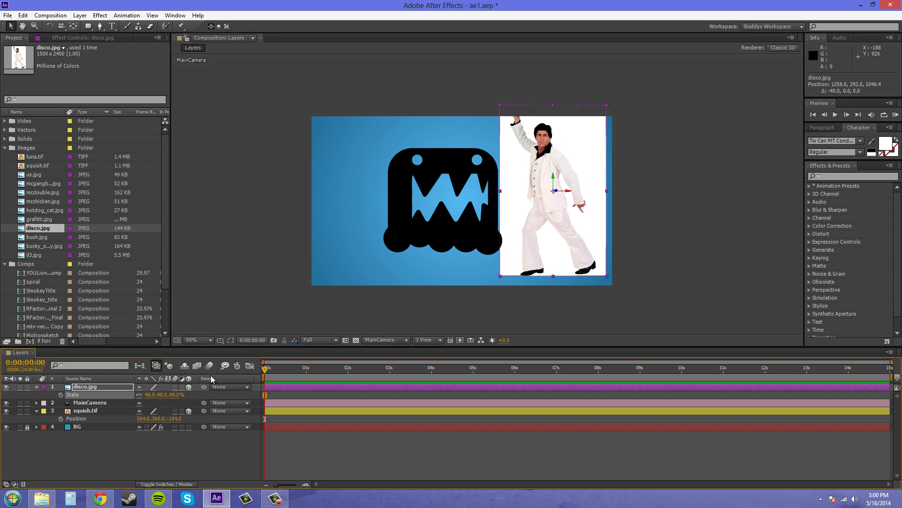
click(408, 225)
drag(466, 211, 449, 210)
click(646, 218)
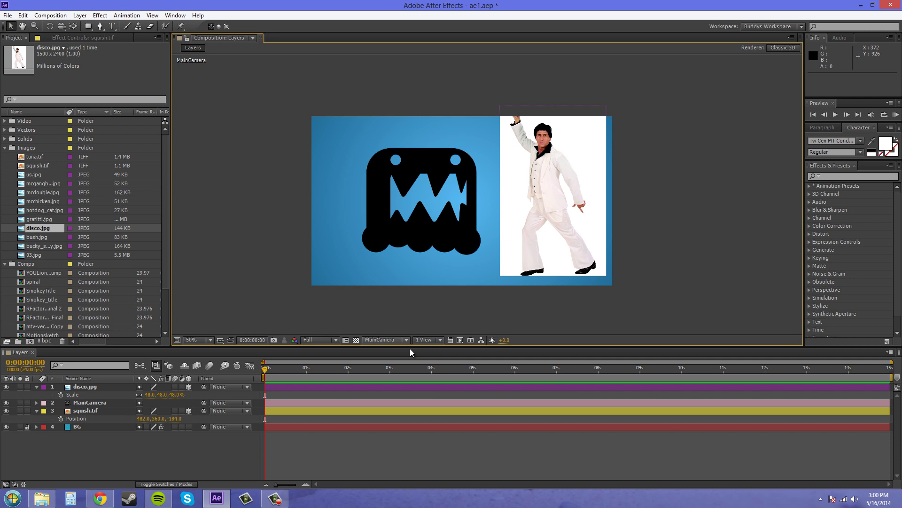
click(428, 340)
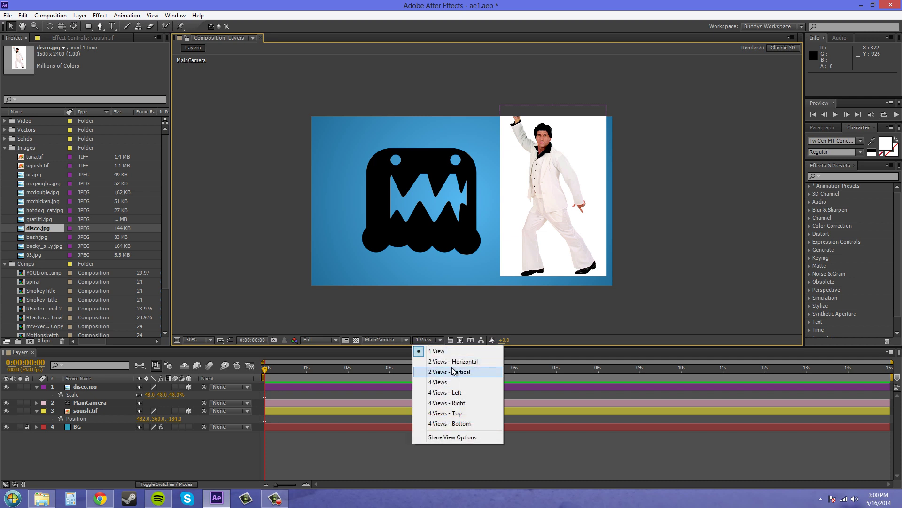
Pan and dolly MainCamera back to 694, 384, -2663.9 so both layers fit in frame
click(77, 403)
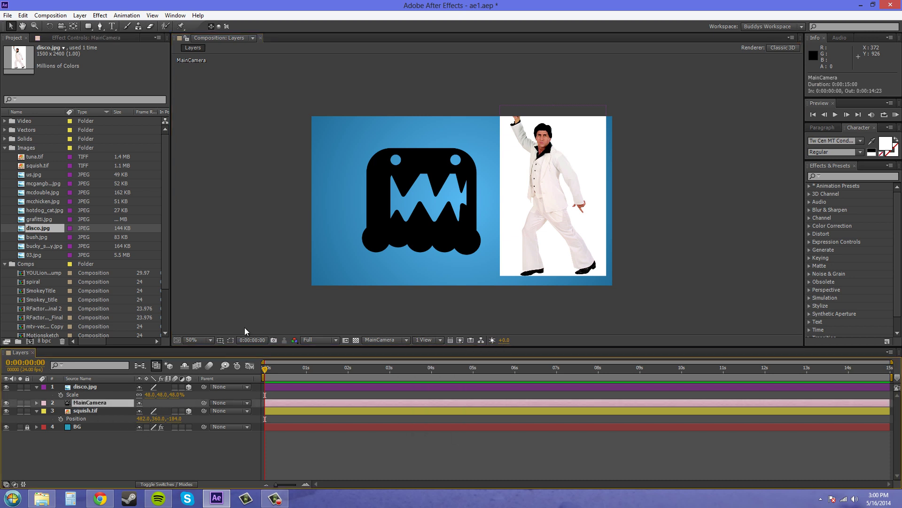
drag(71, 31, 108, 49)
drag(474, 258, 458, 250)
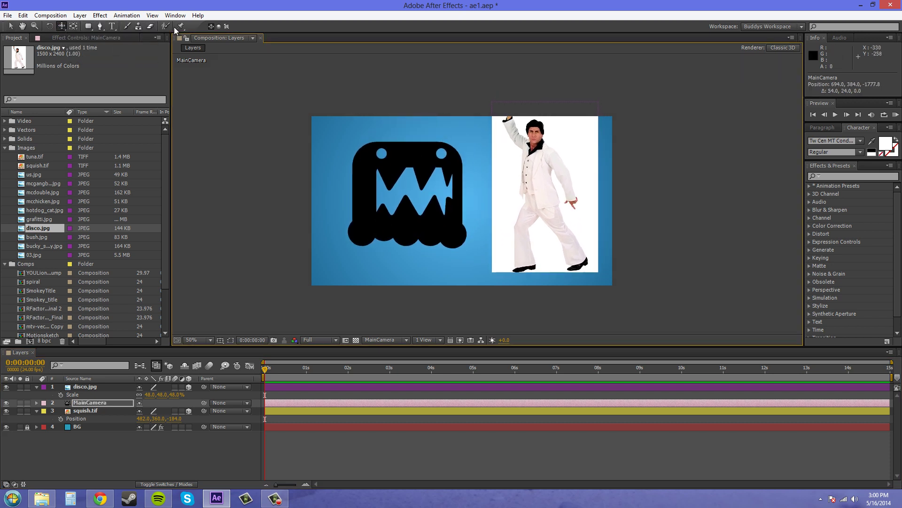
drag(61, 26, 98, 60)
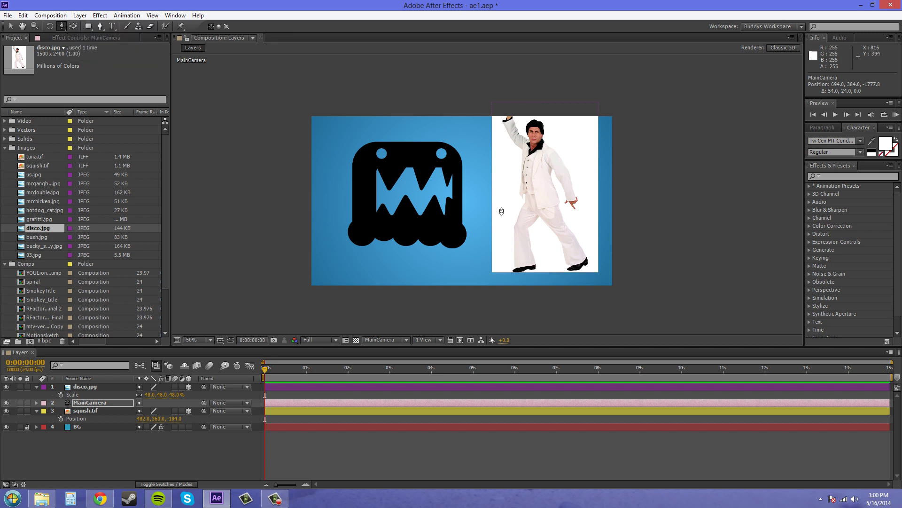
drag(502, 211, 491, 186)
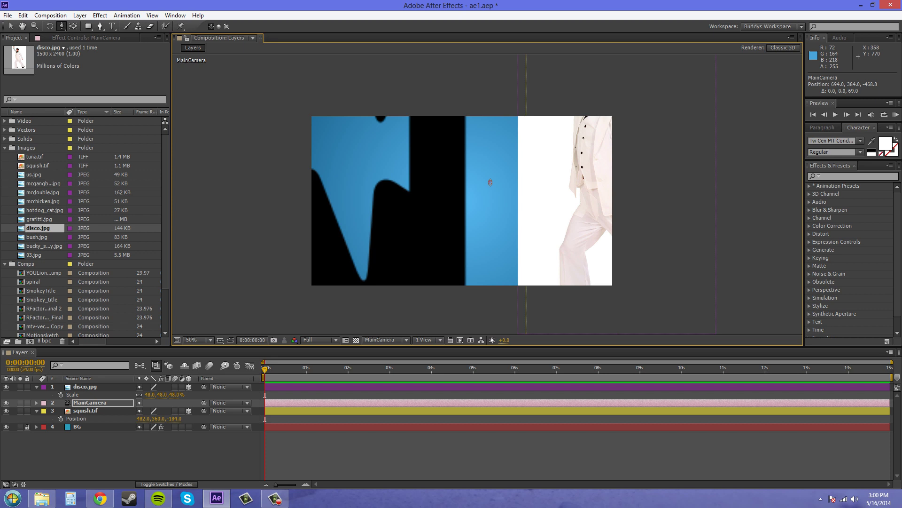
drag(490, 182, 497, 245)
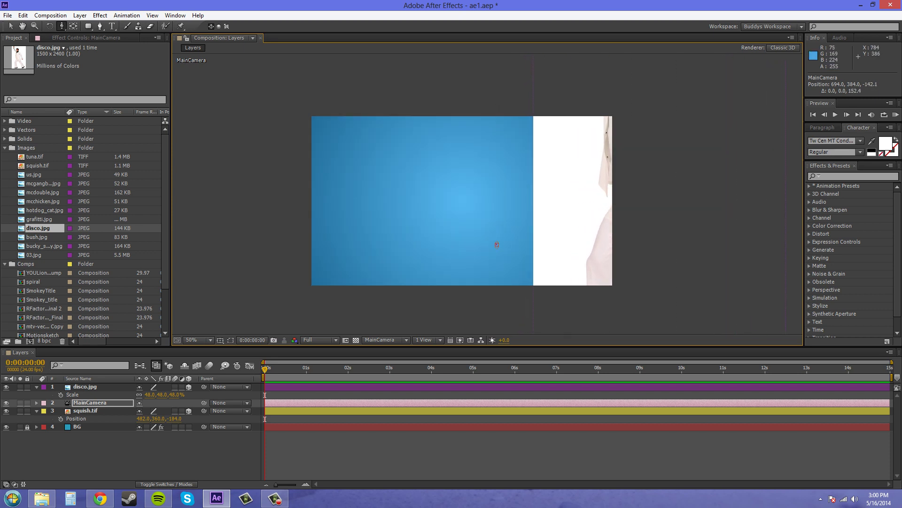
drag(484, 298, 488, 155)
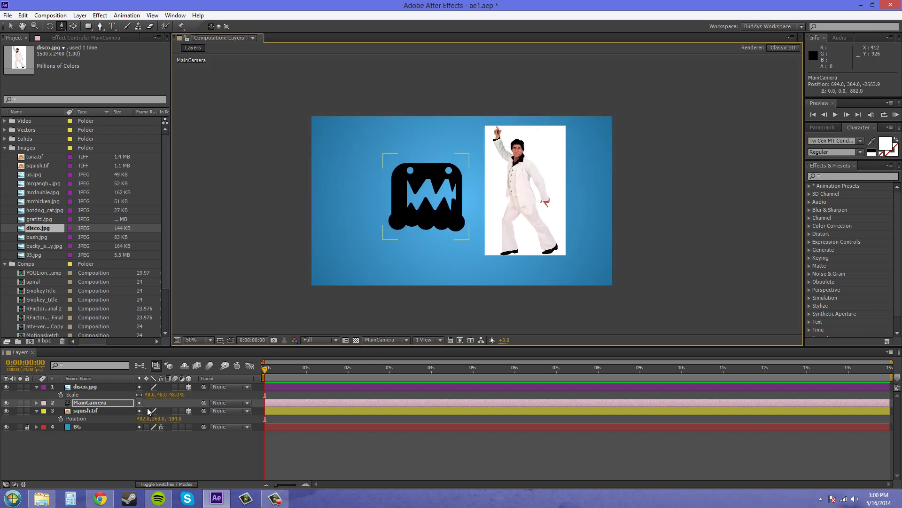
click(250, 129)
drag(62, 26, 81, 32)
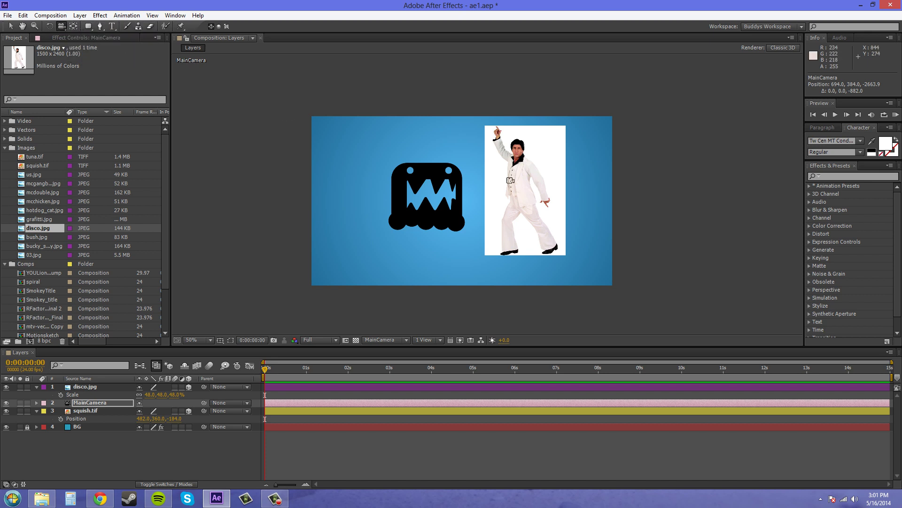
click(430, 342)
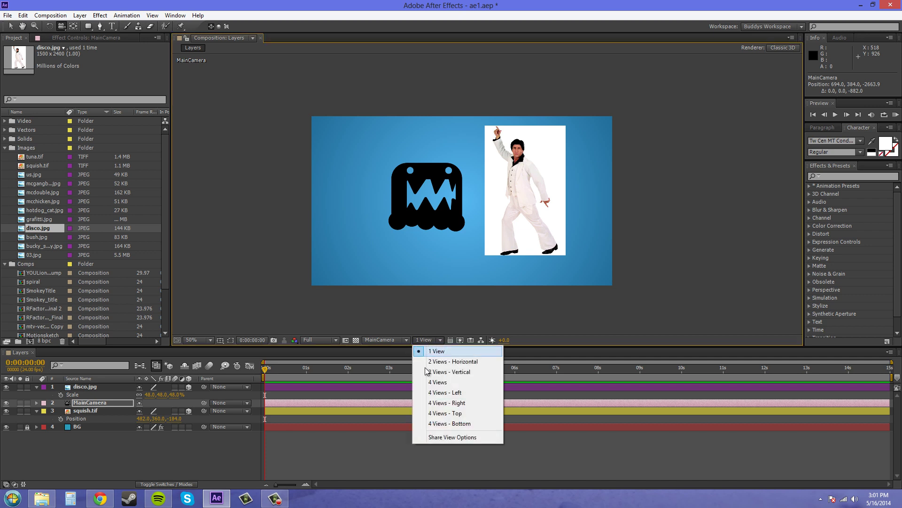
Return to the 4 Views layout, make the Right view active, and deselect MainCamera
click(445, 384)
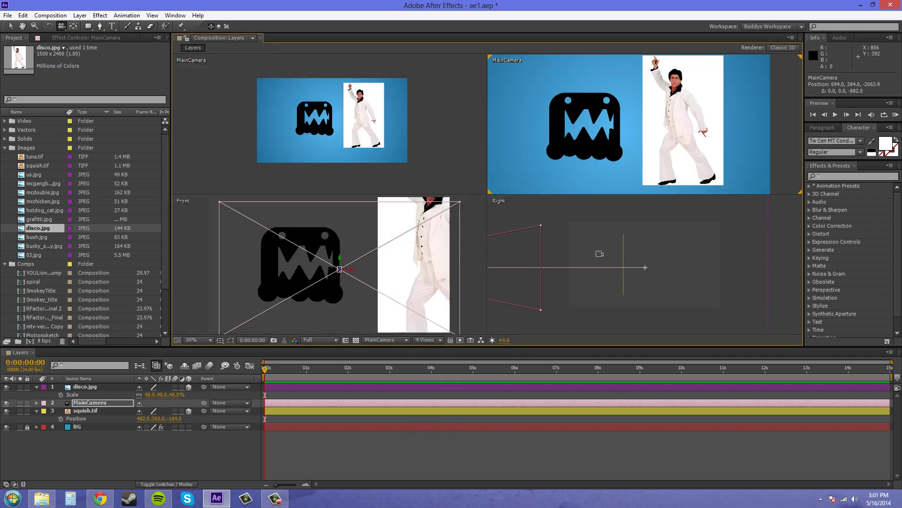
click(499, 202)
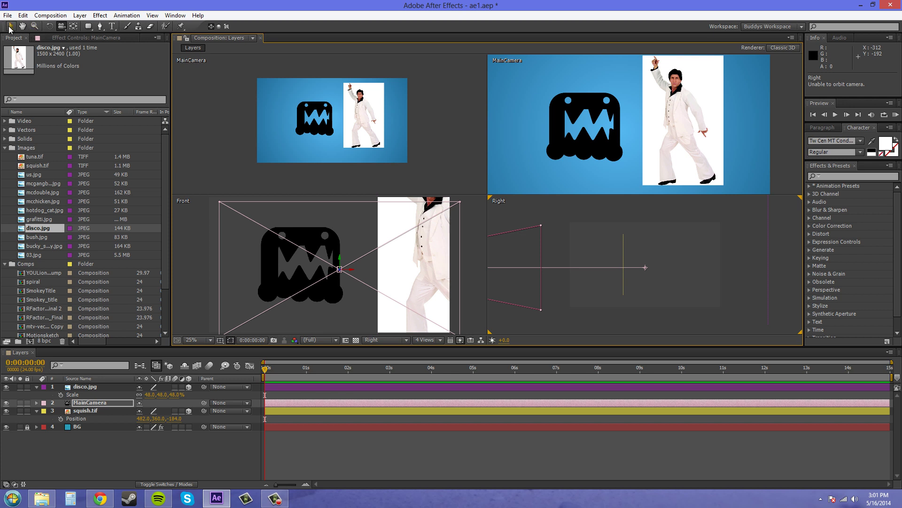
click(721, 235)
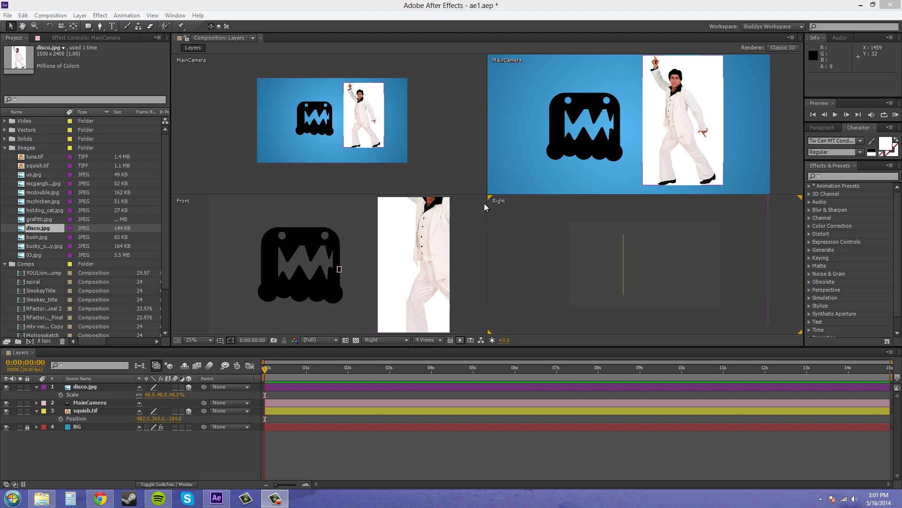
right_click(501, 202)
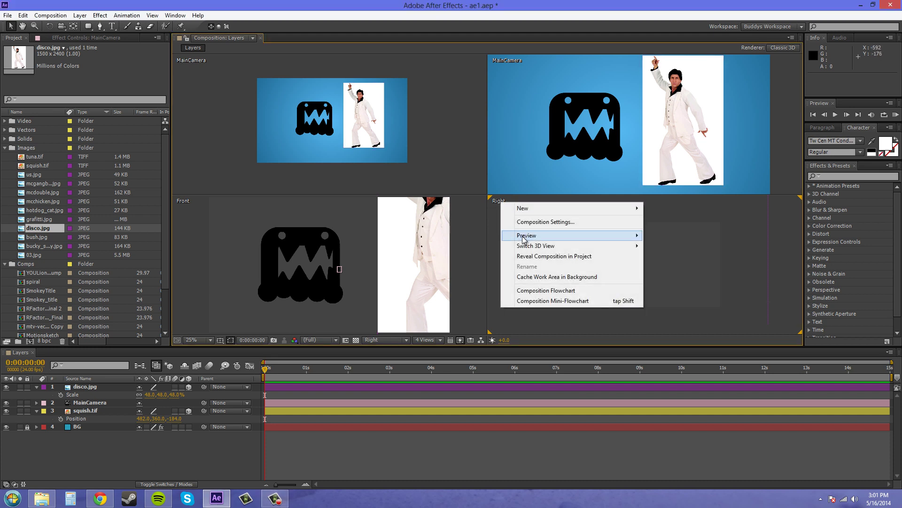
mouse_move(529, 246)
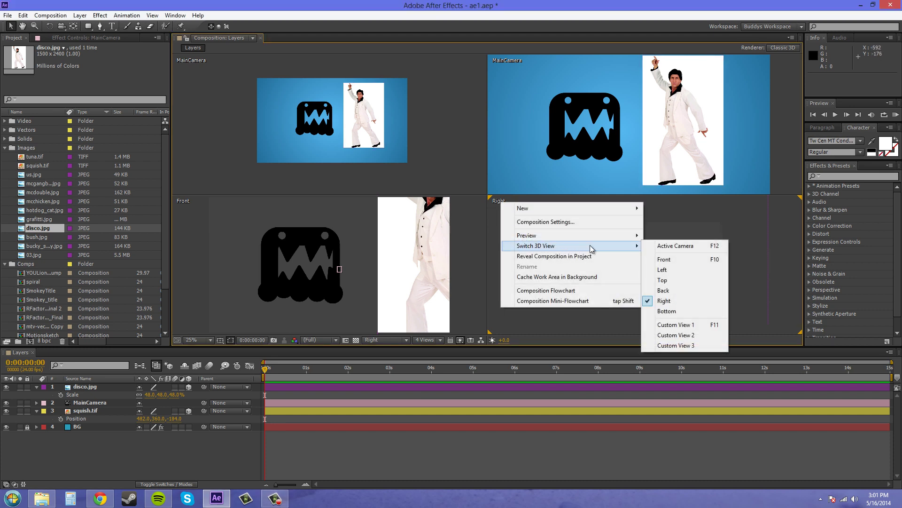
click(672, 311)
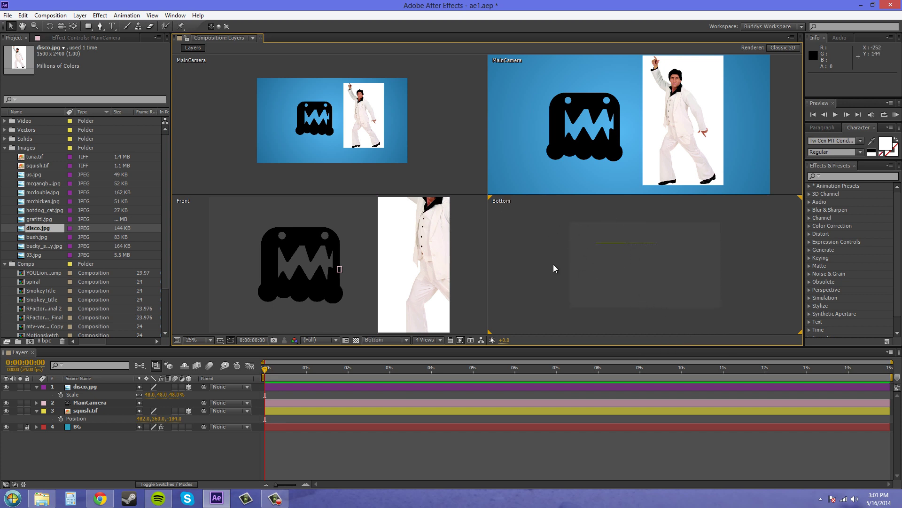
right_click(500, 205)
mouse_move(529, 245)
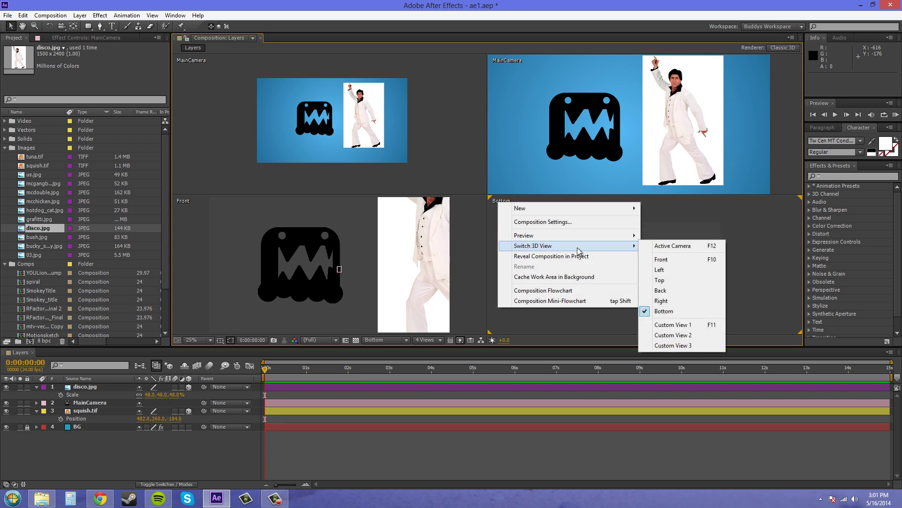
click(667, 300)
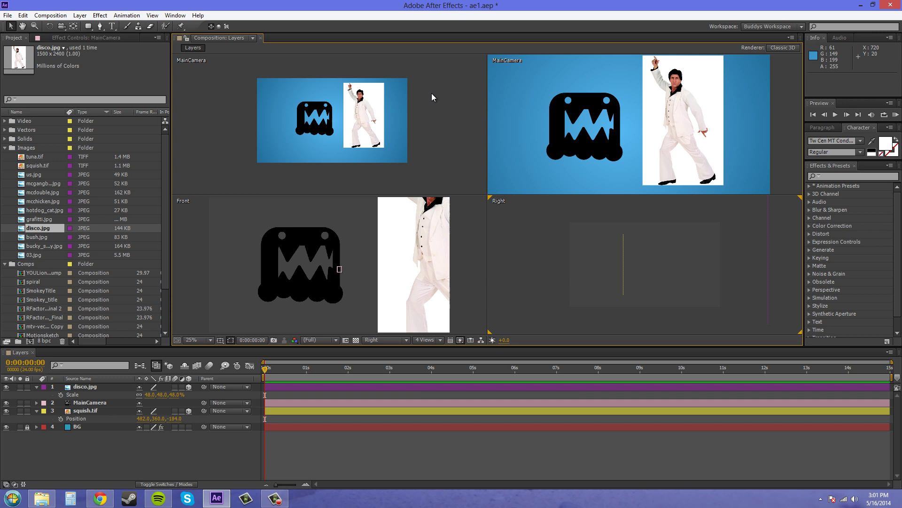
Make the top-left view active and switch it to the Top 3D view
right_click(196, 67)
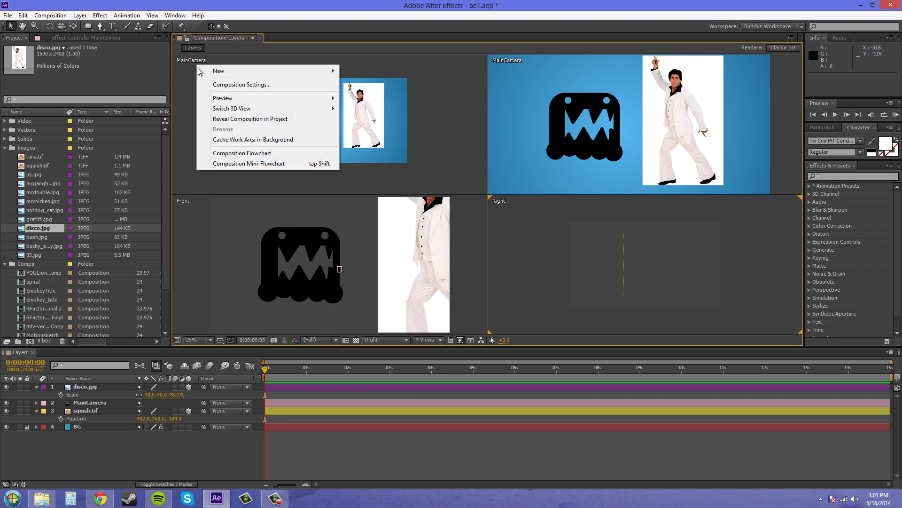
mouse_move(227, 110)
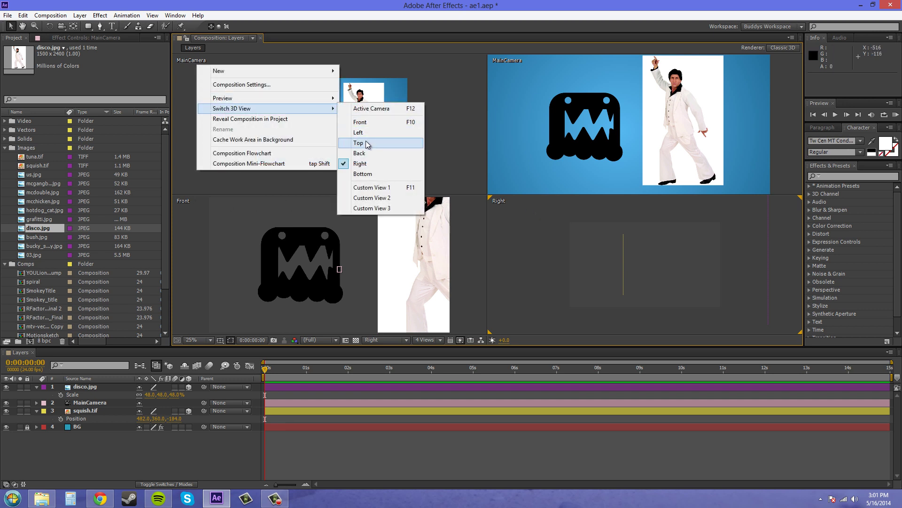
click(360, 142)
click(261, 105)
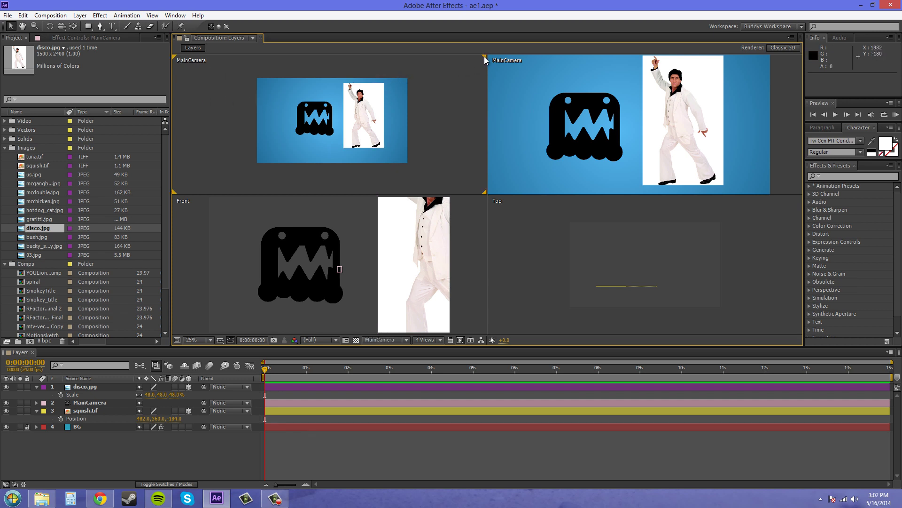
right_click(202, 64)
mouse_move(297, 106)
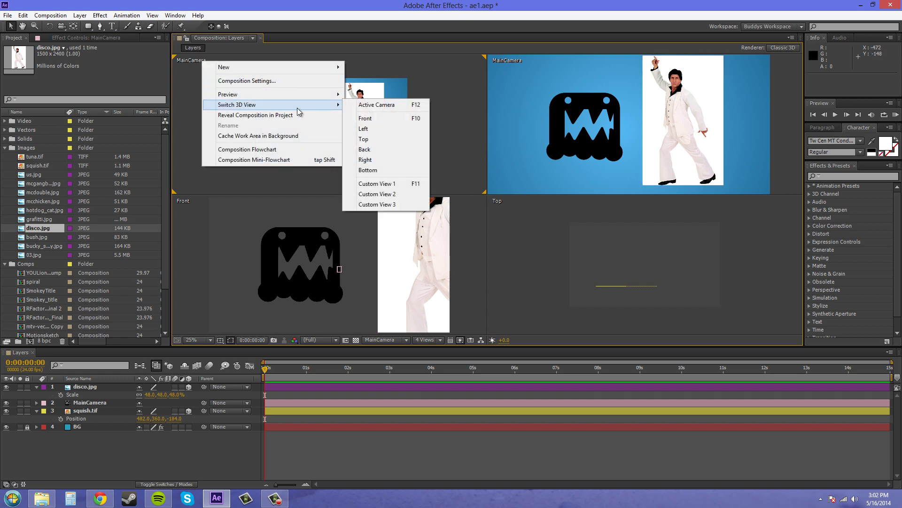
click(382, 138)
Set the lower-right view back to the Right 3D view
right_click(517, 214)
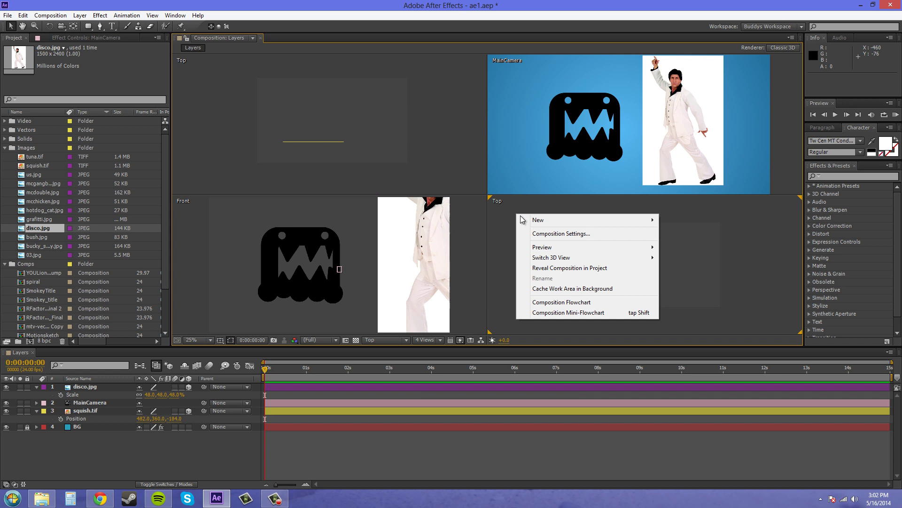
mouse_move(564, 259)
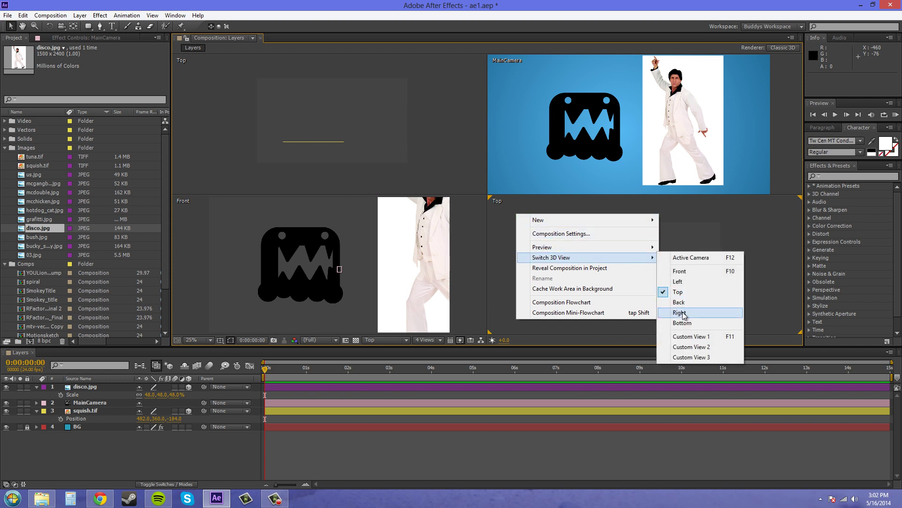
click(676, 313)
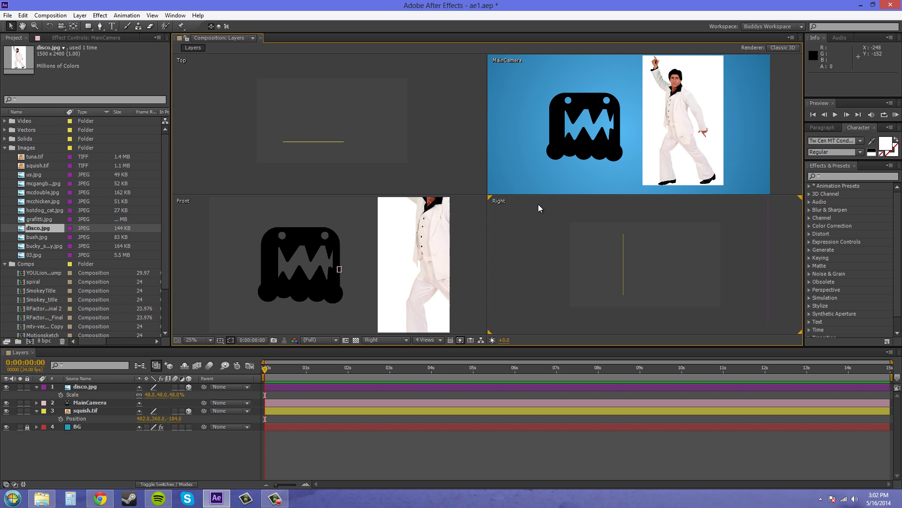
click(617, 117)
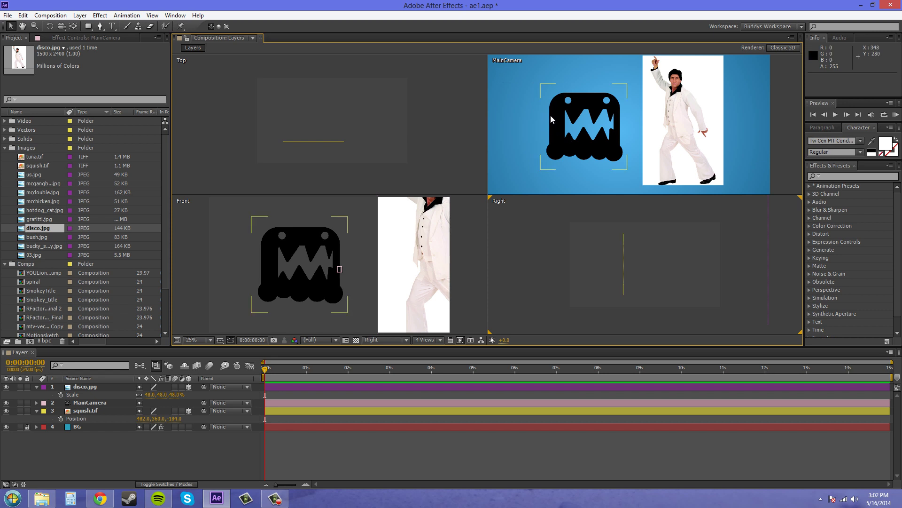
click(568, 223)
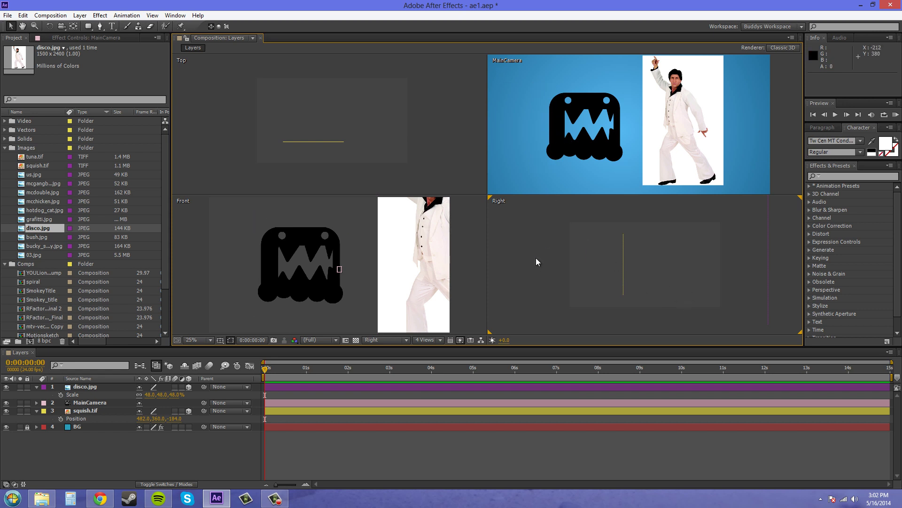